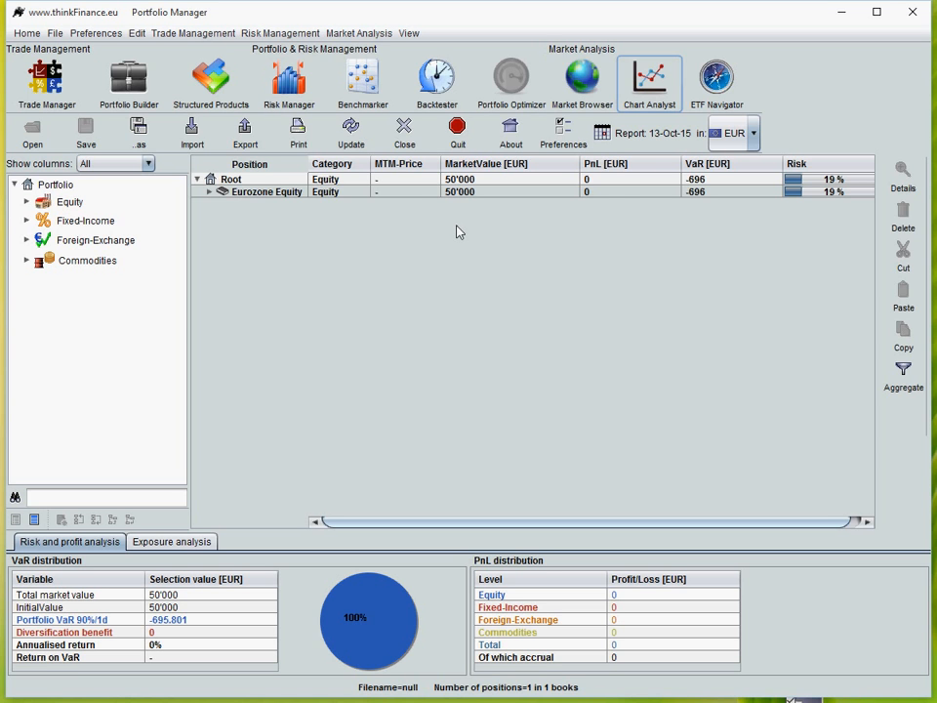
- Open the ETF Navigator and set the search criteria to keyword "low vol" and currency USD
click(719, 86)
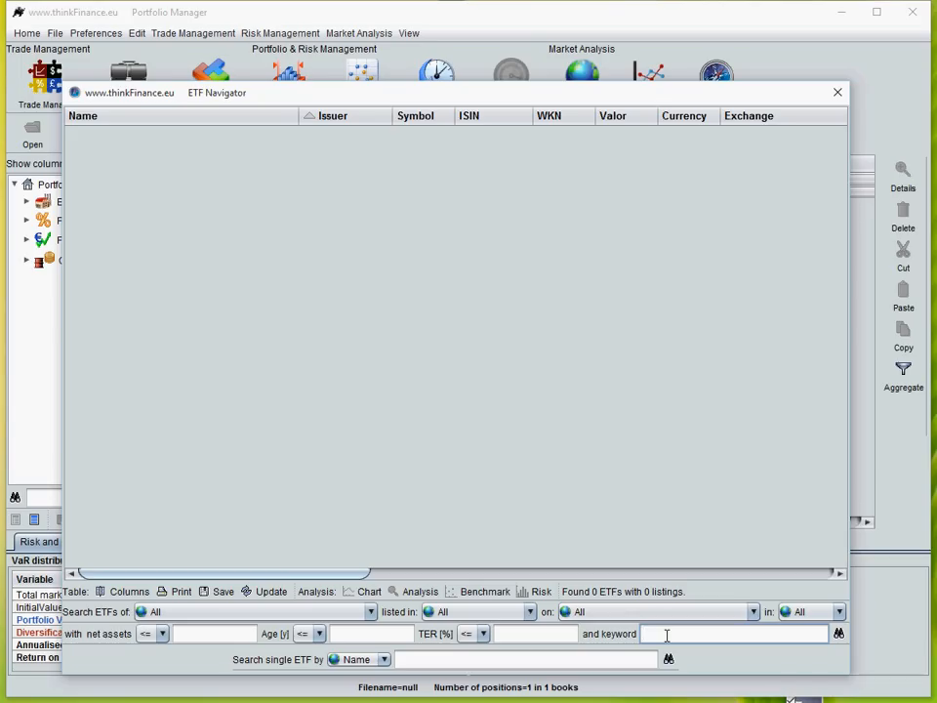
text(low vol)
click(820, 613)
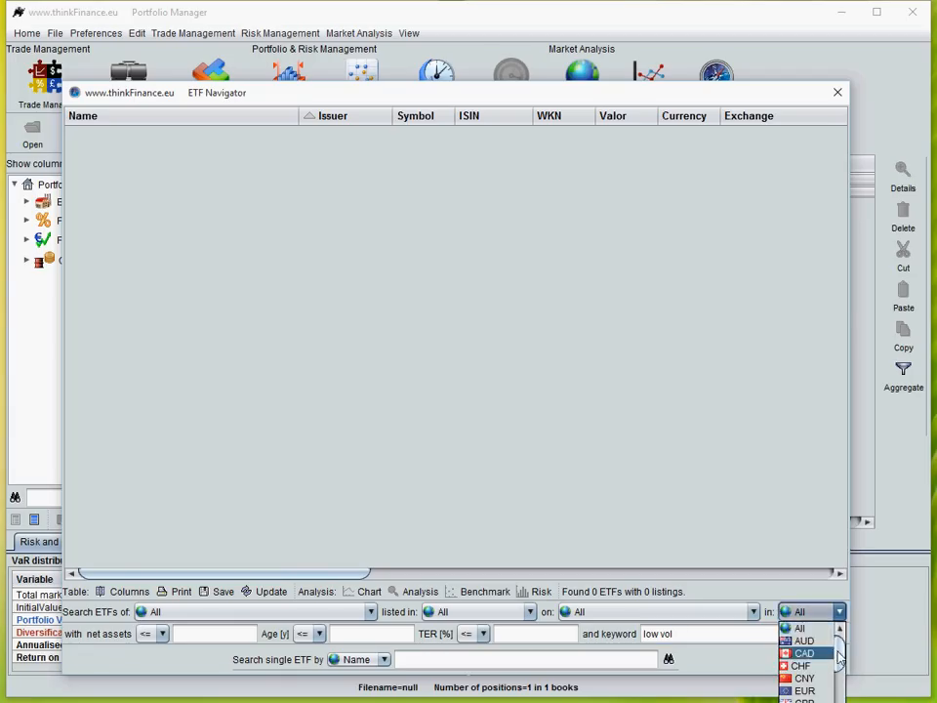
drag(841, 655, 842, 699)
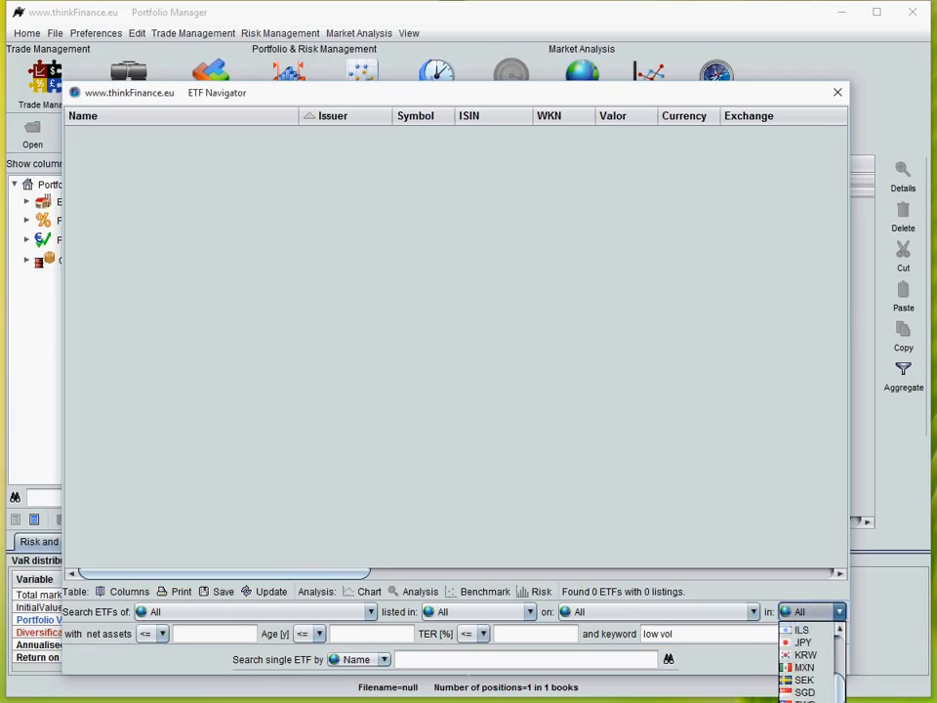
click(792, 699)
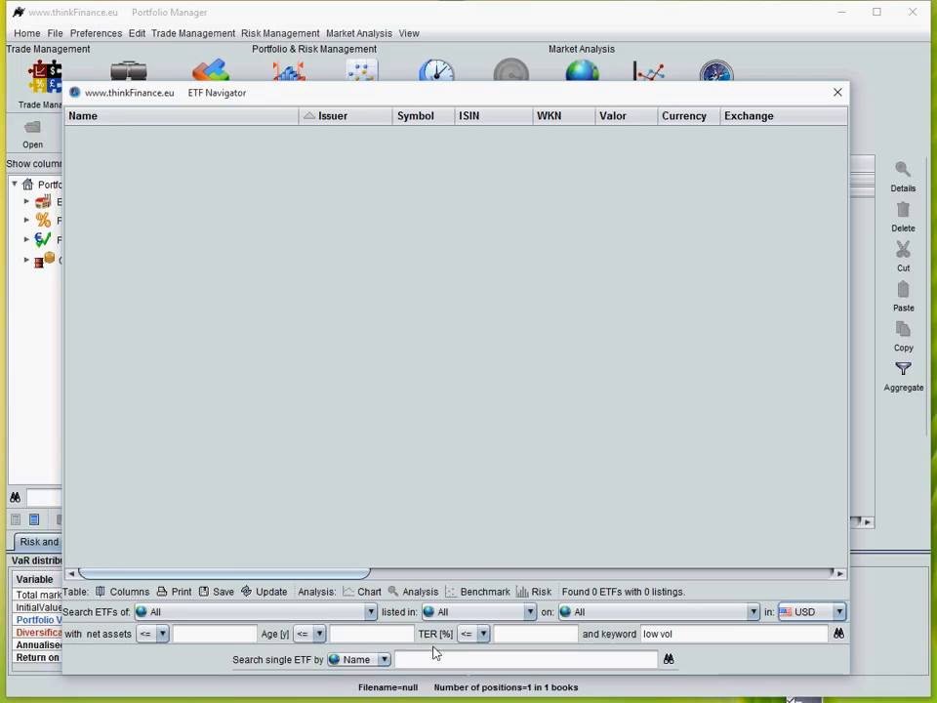
- Restrict the ETF search to an age of at least 2 years (>= 2) and run it
click(319, 634)
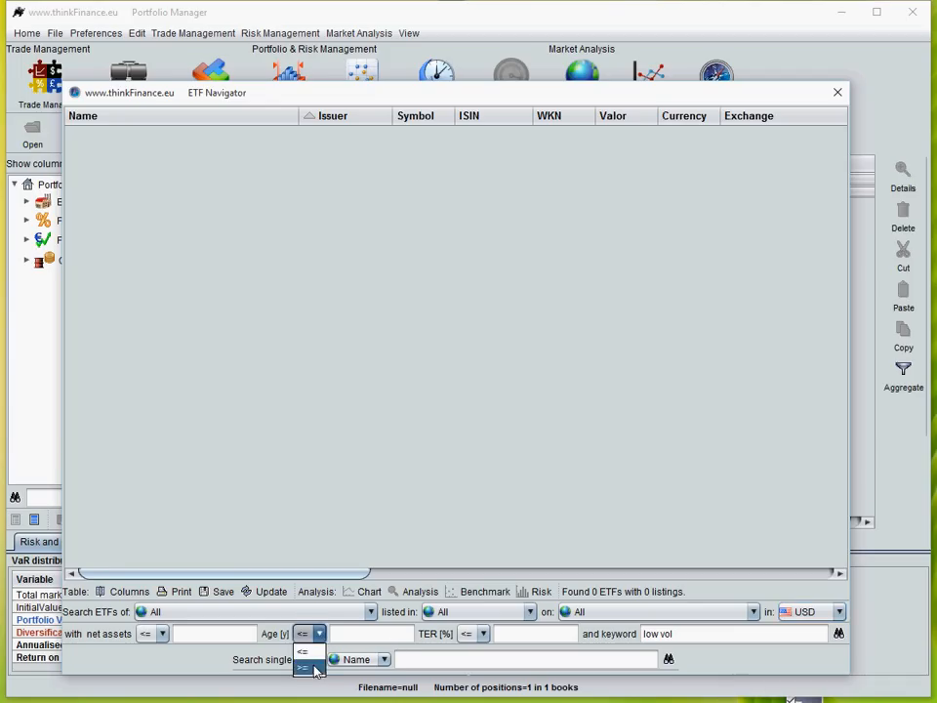
click(314, 668)
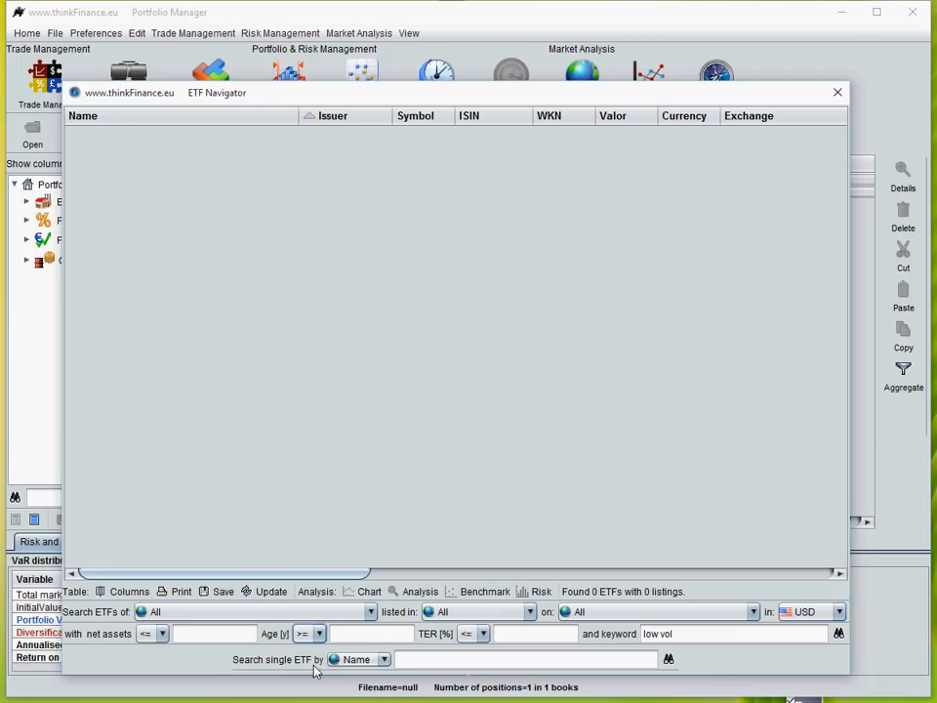
click(358, 632)
text(2)
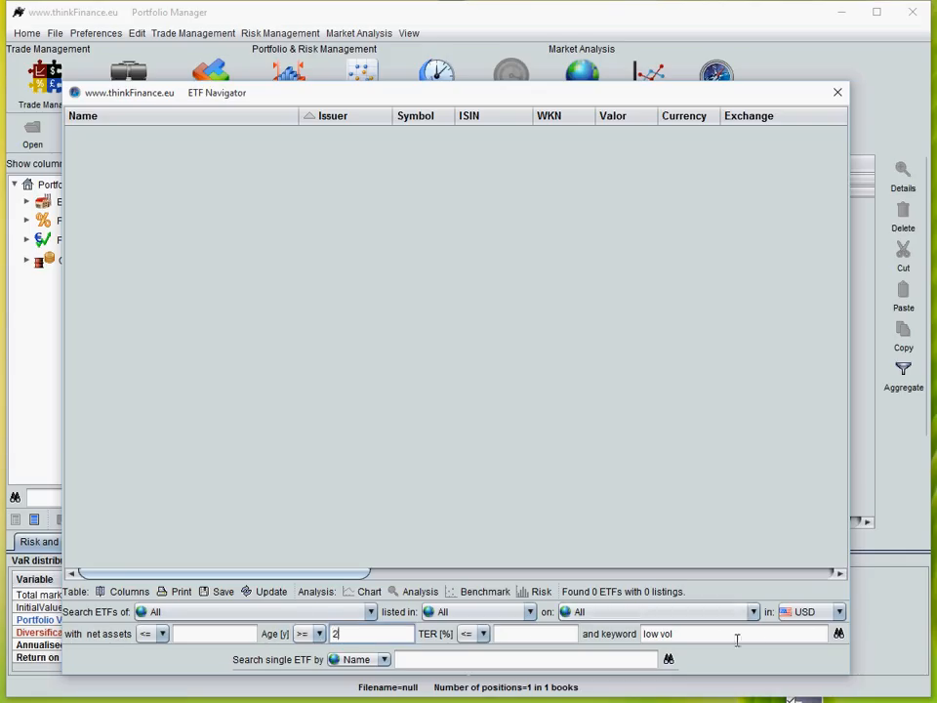
click(838, 633)
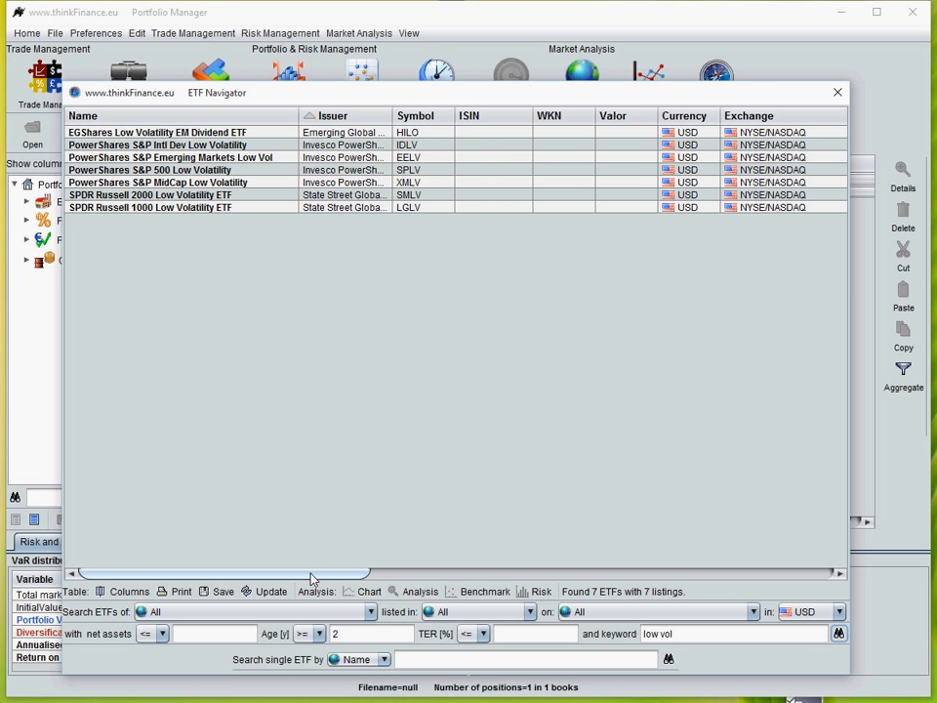
- Sort the found ETFs by TER with the lowest cost first and return to their names
drag(312, 578, 586, 566)
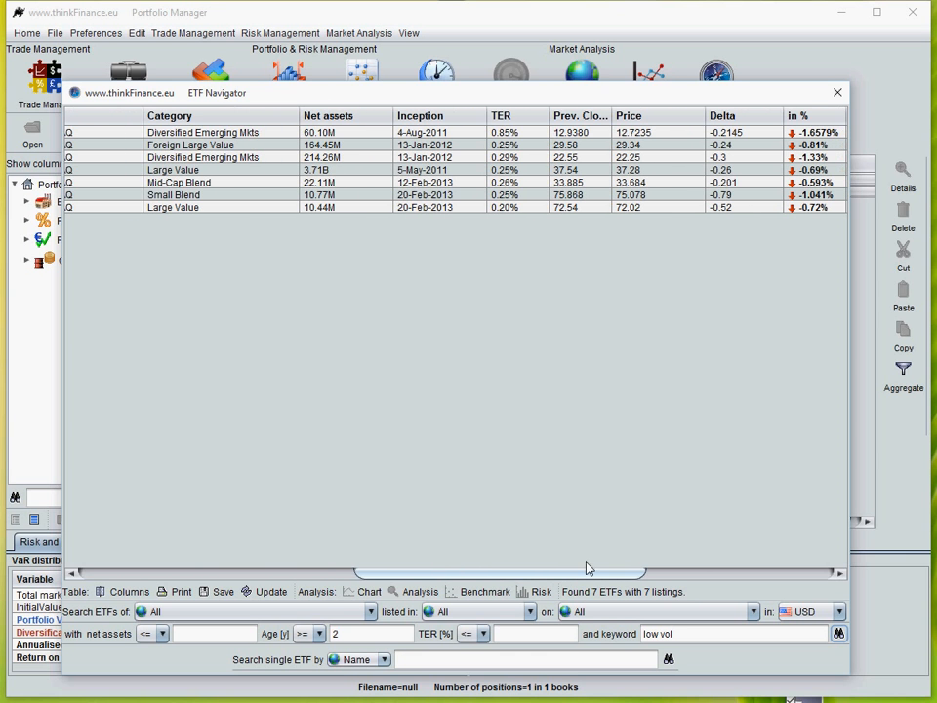
click(523, 120)
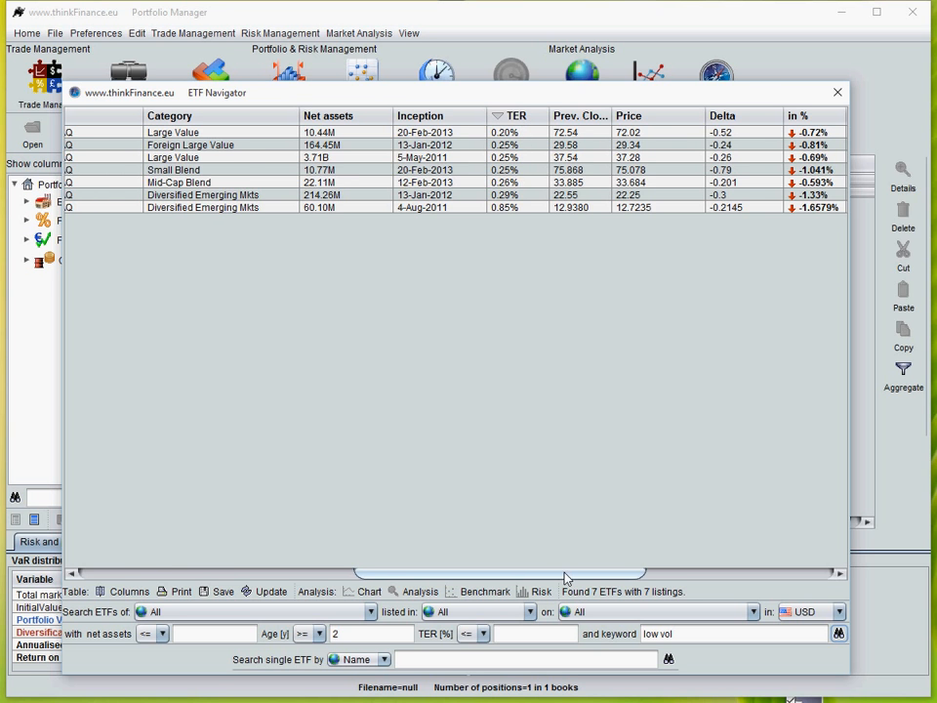
drag(560, 574, 244, 560)
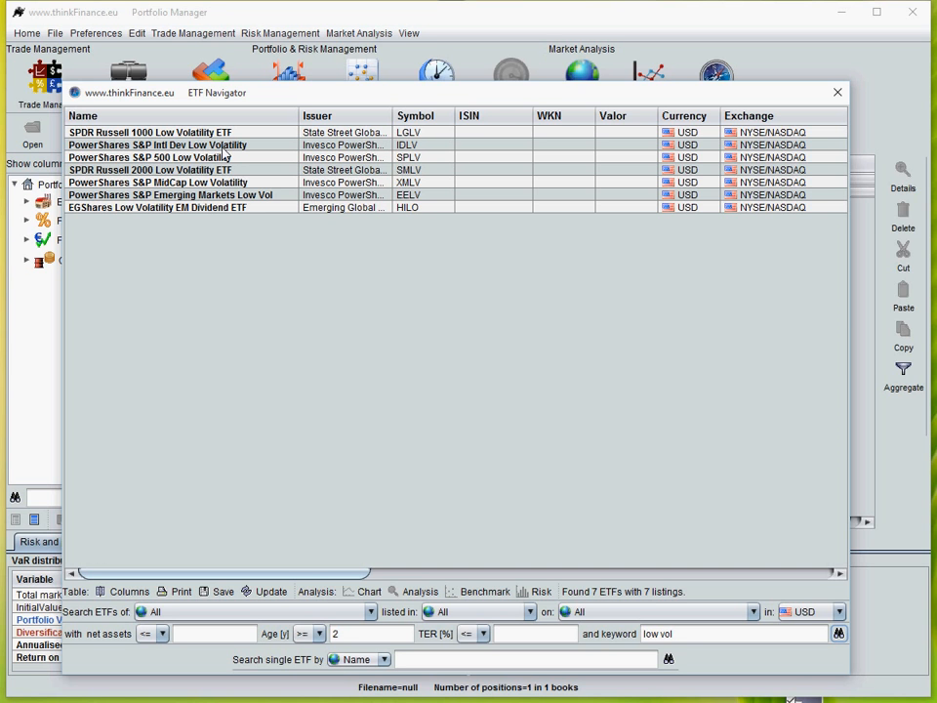
- Open the share price history chart of the PowerShares S&P 500 Low Volatility ETF and move its window higher
click(429, 161)
double_click(439, 161)
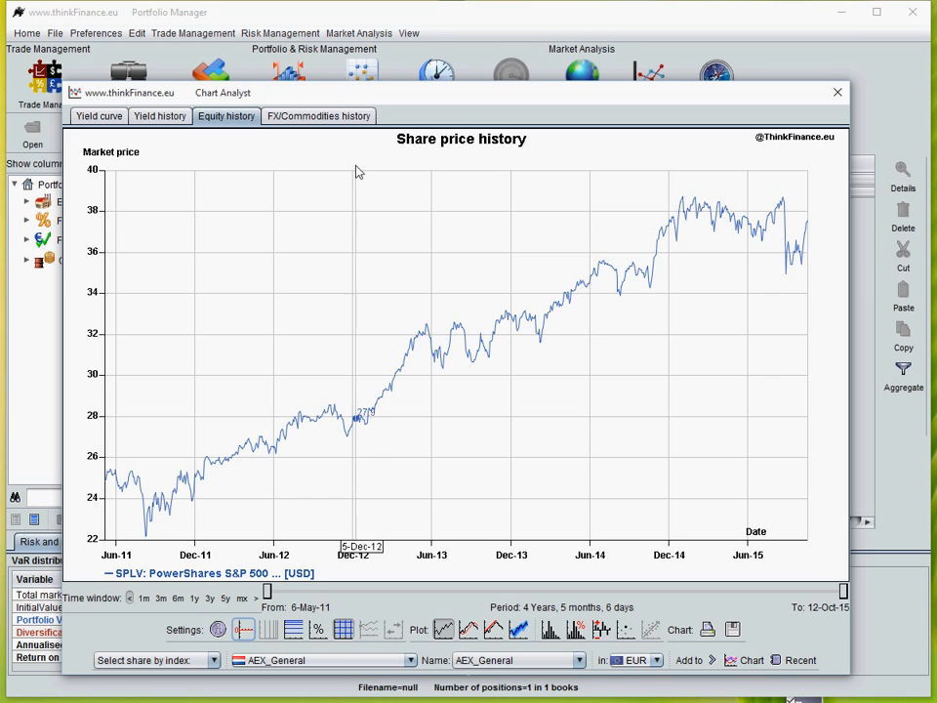
drag(358, 95, 354, 57)
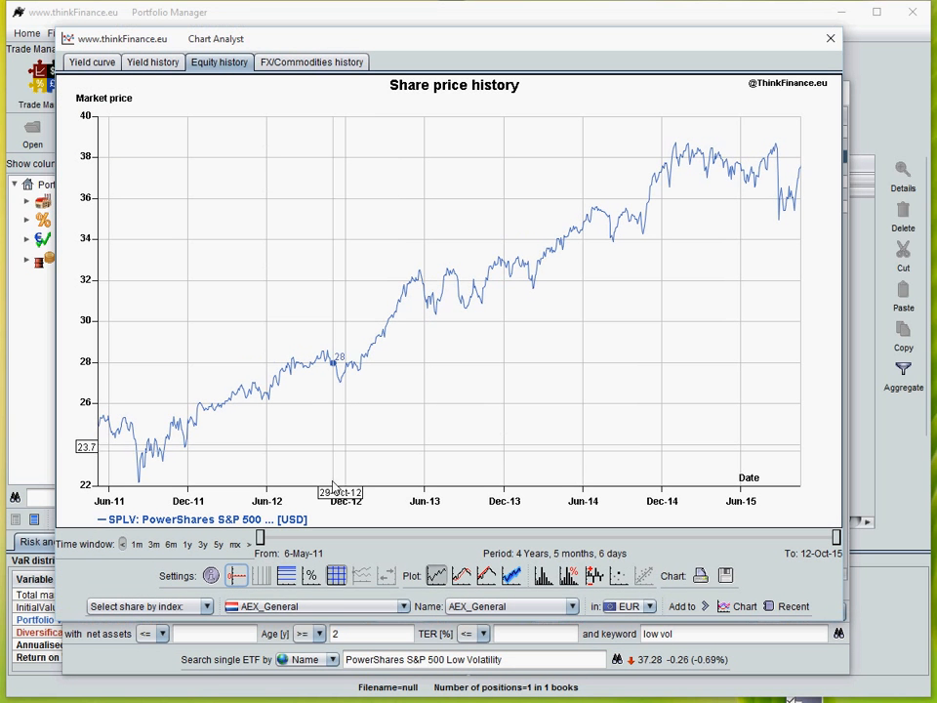
- Add the S&P_500 index in USD to the ETF's price chart as a comparison
click(332, 607)
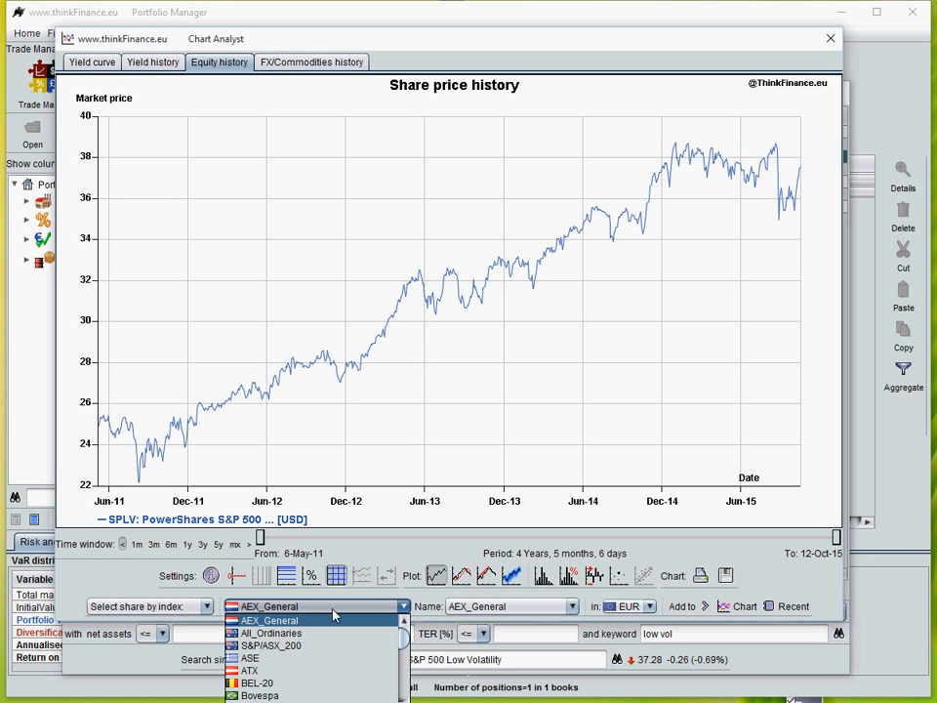
scroll(337, 630, down, 4)
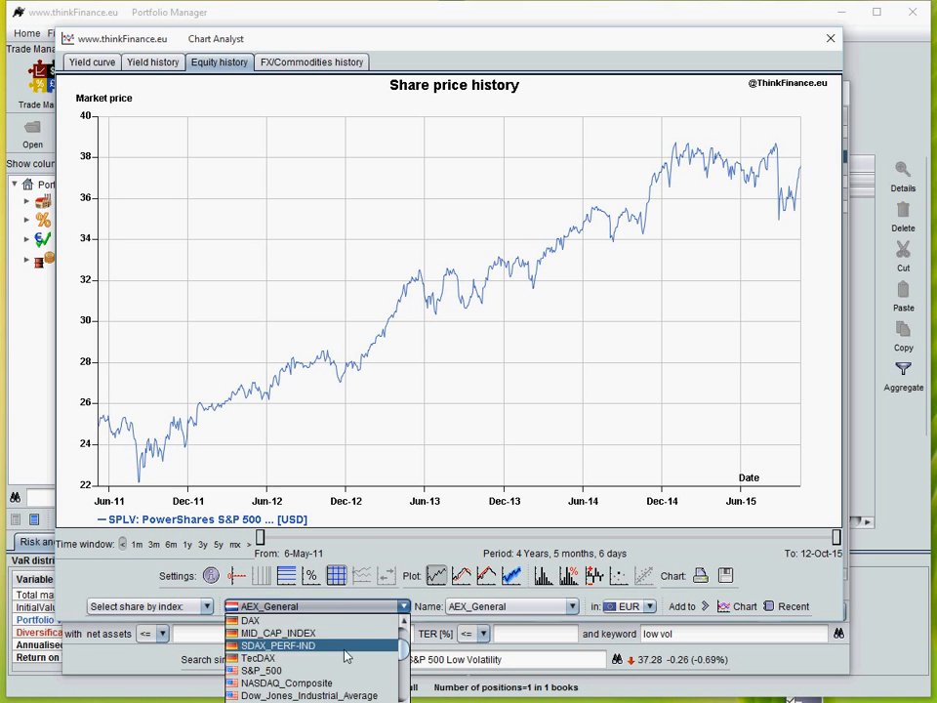
click(342, 671)
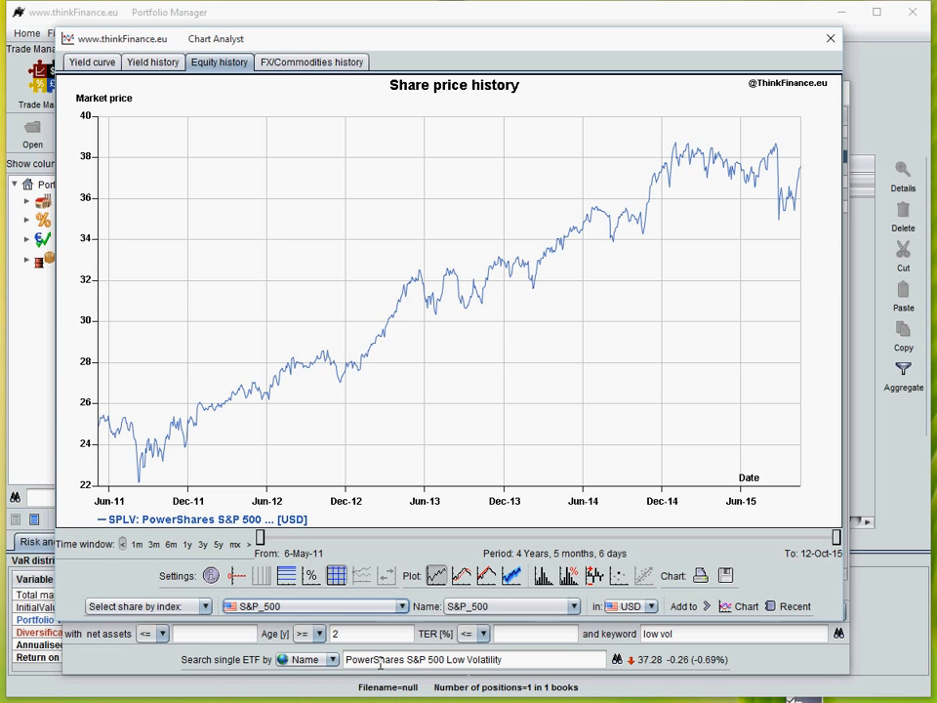
click(685, 608)
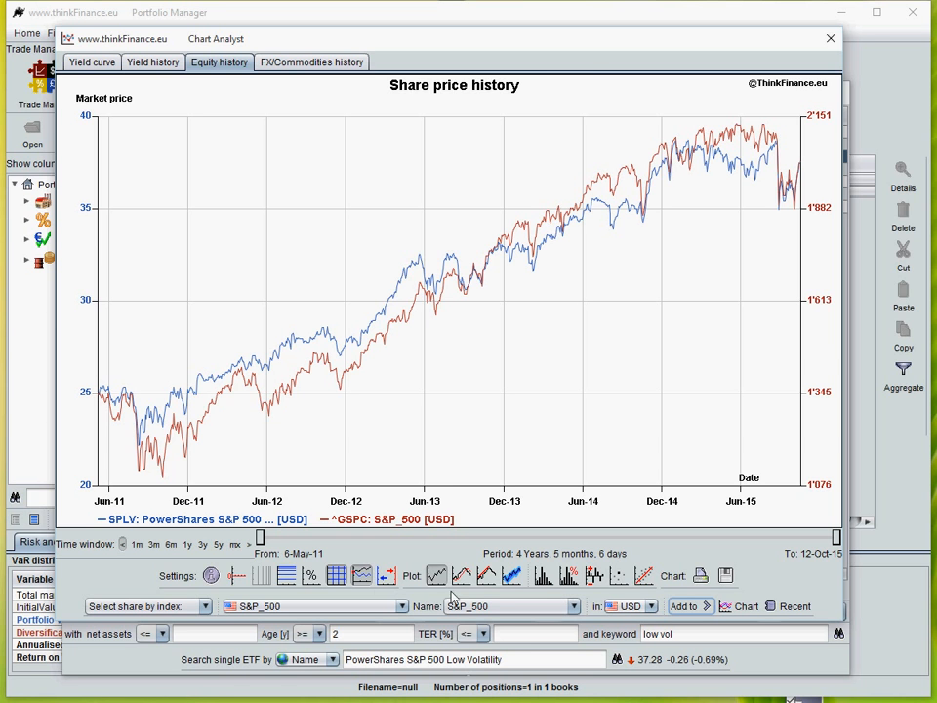
- Review the performance statistics, distribution of returns and risk-return analysis of both series, and close the chart and ETF Navigator
click(211, 575)
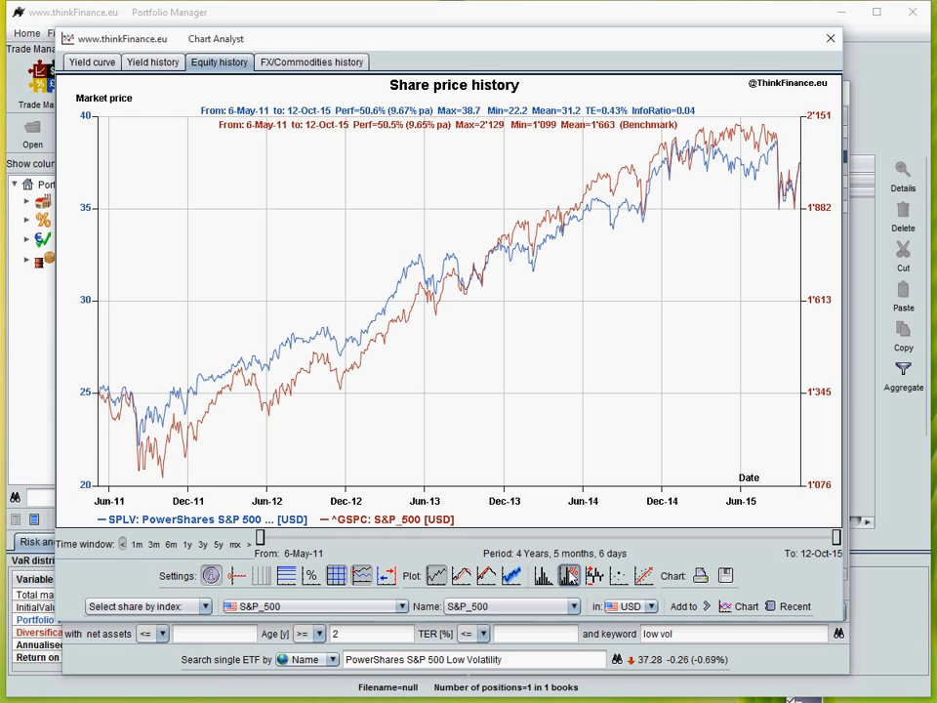
click(570, 577)
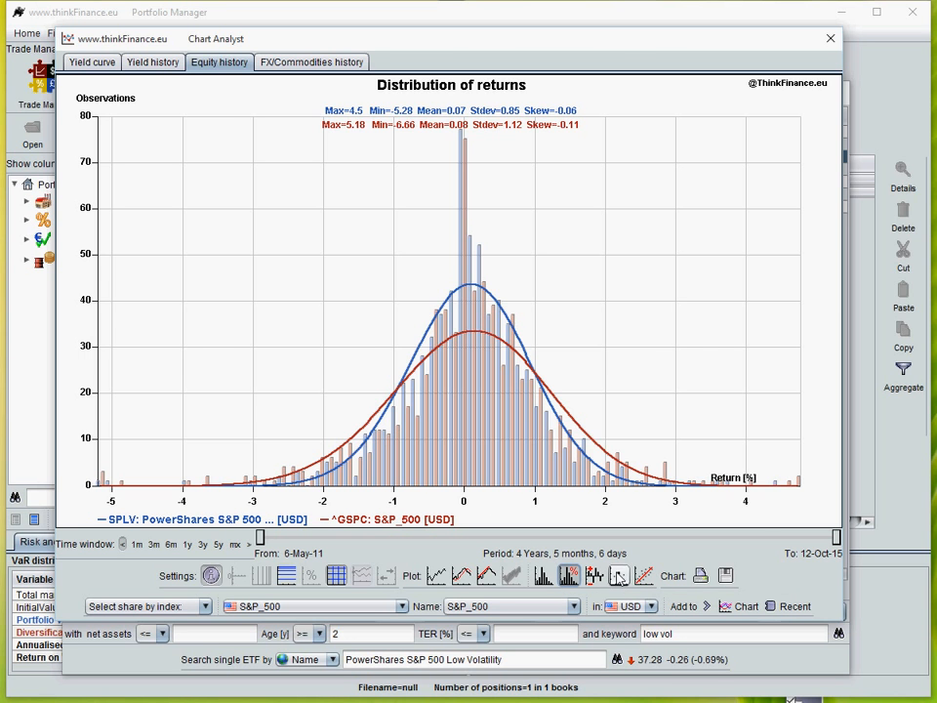
click(619, 576)
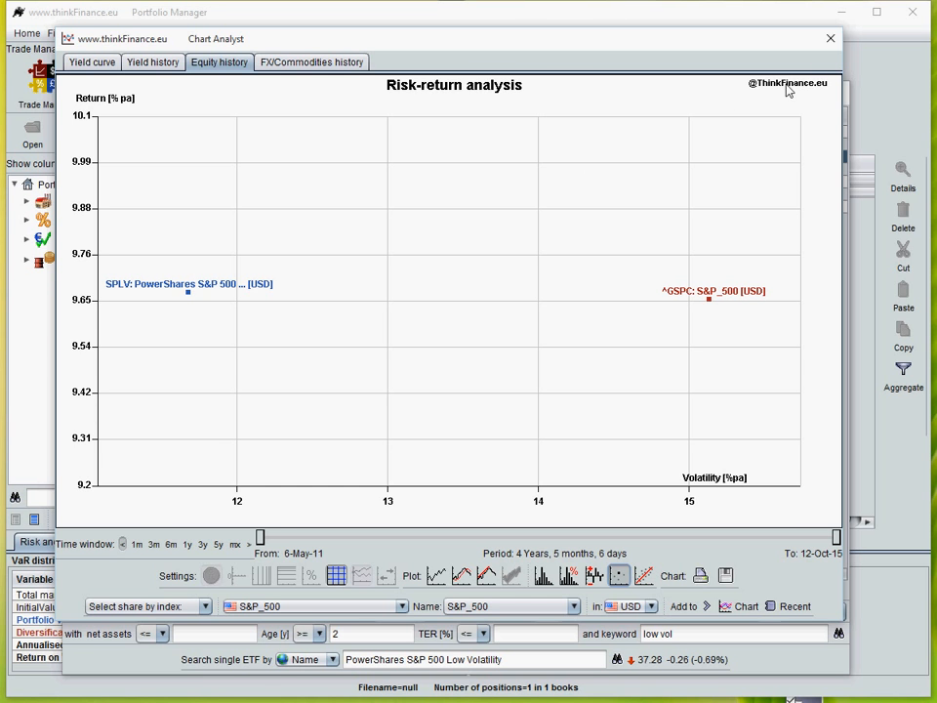
click(830, 40)
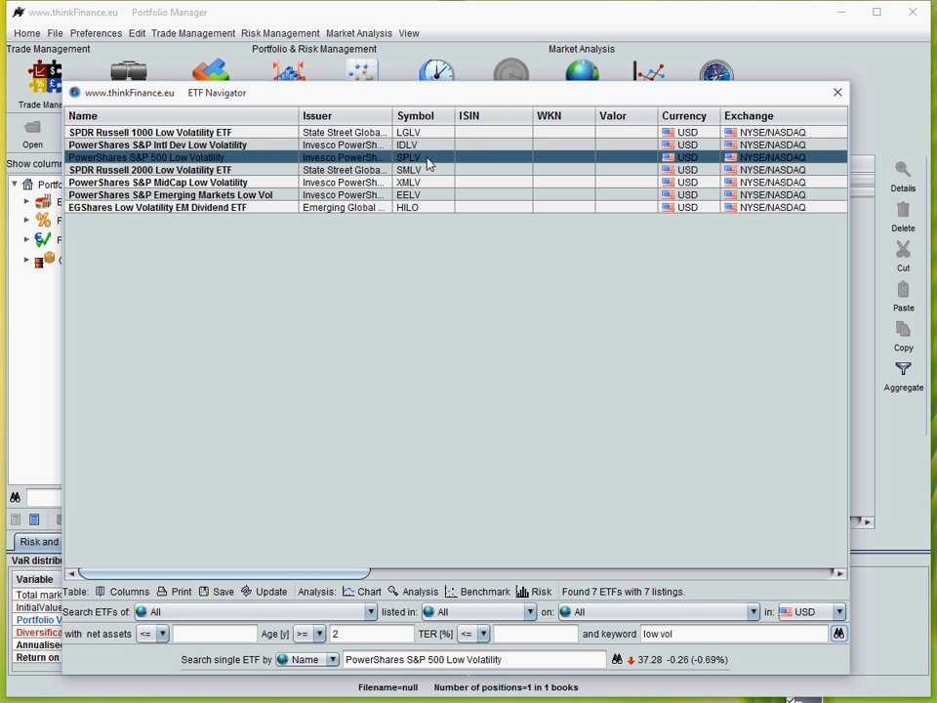
click(837, 93)
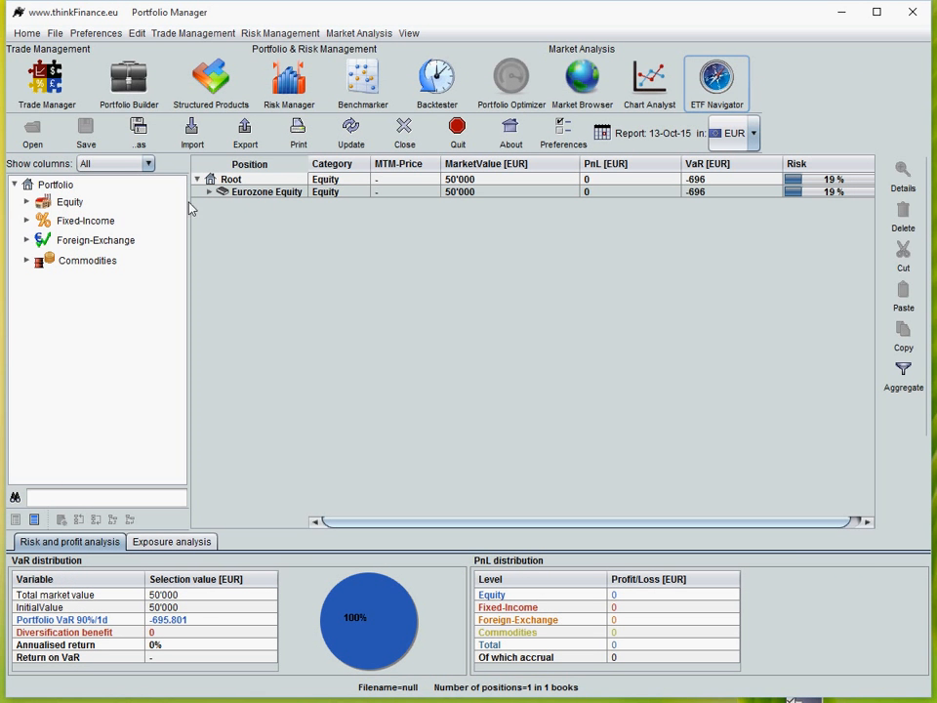
- Start a new trade in the Trade Manager with category Equity and type ETF
click(46, 83)
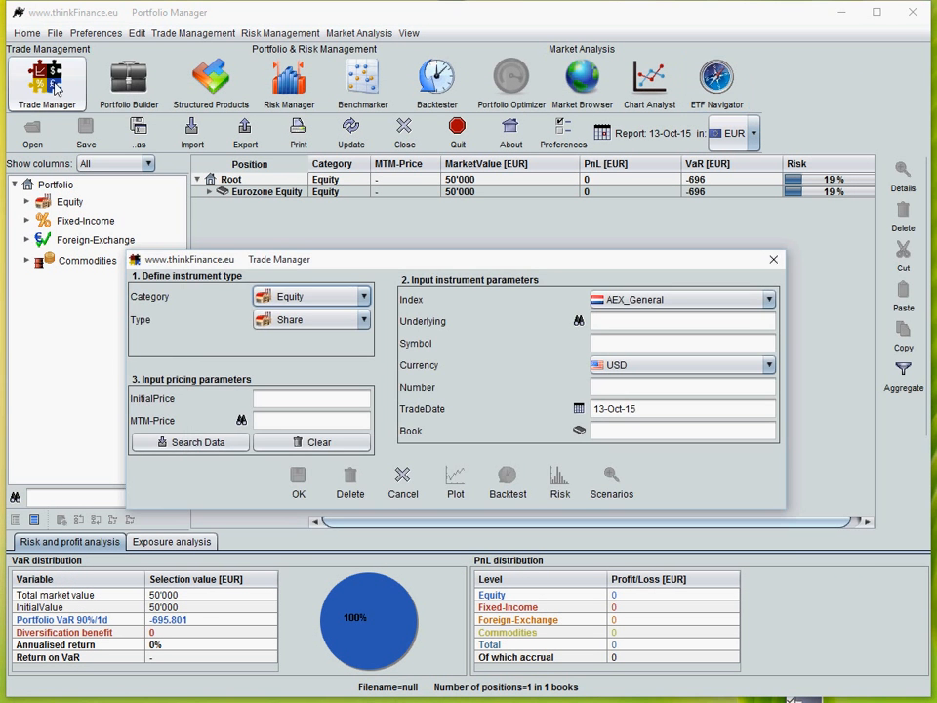
click(273, 298)
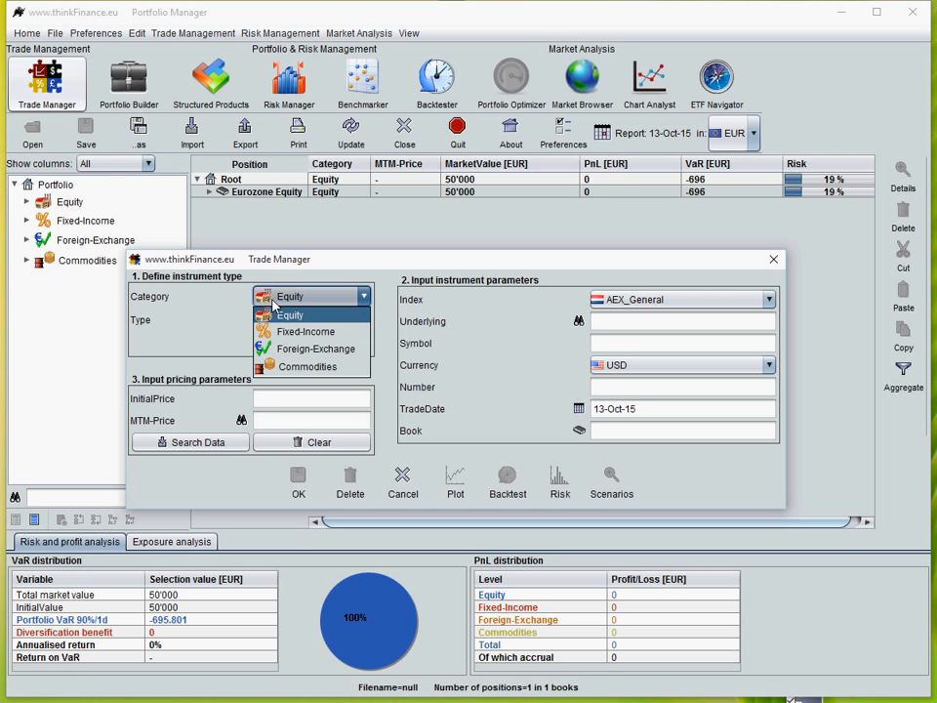
click(268, 315)
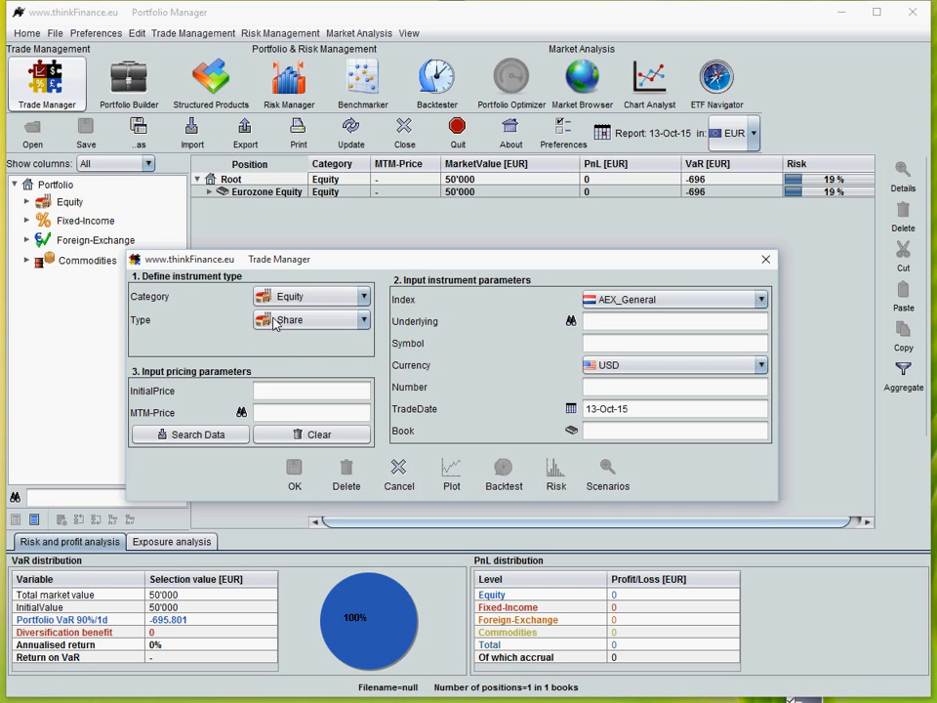
click(274, 326)
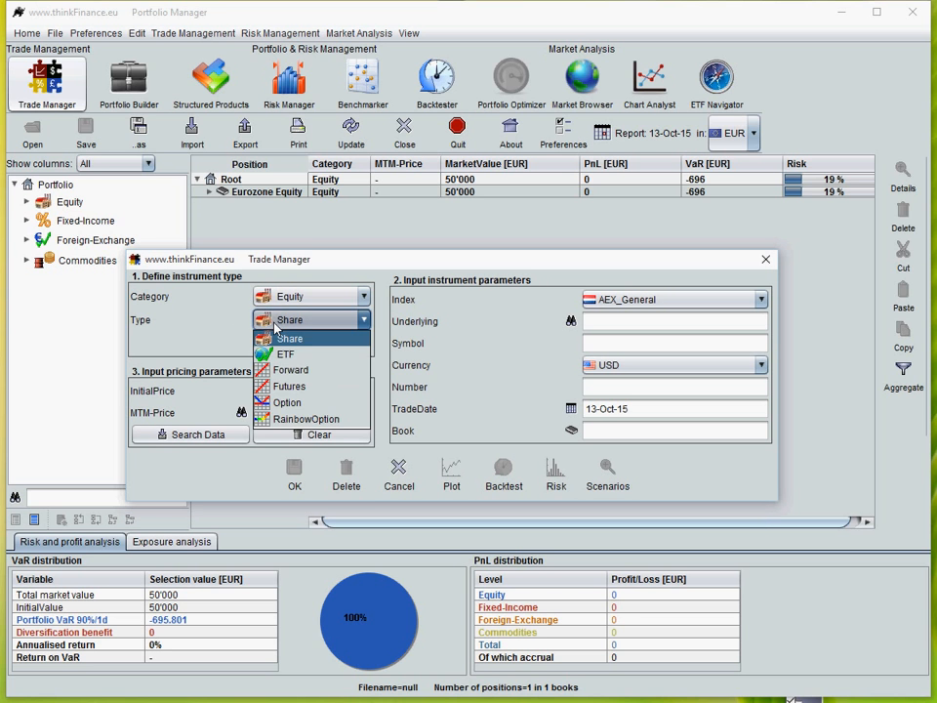
click(282, 354)
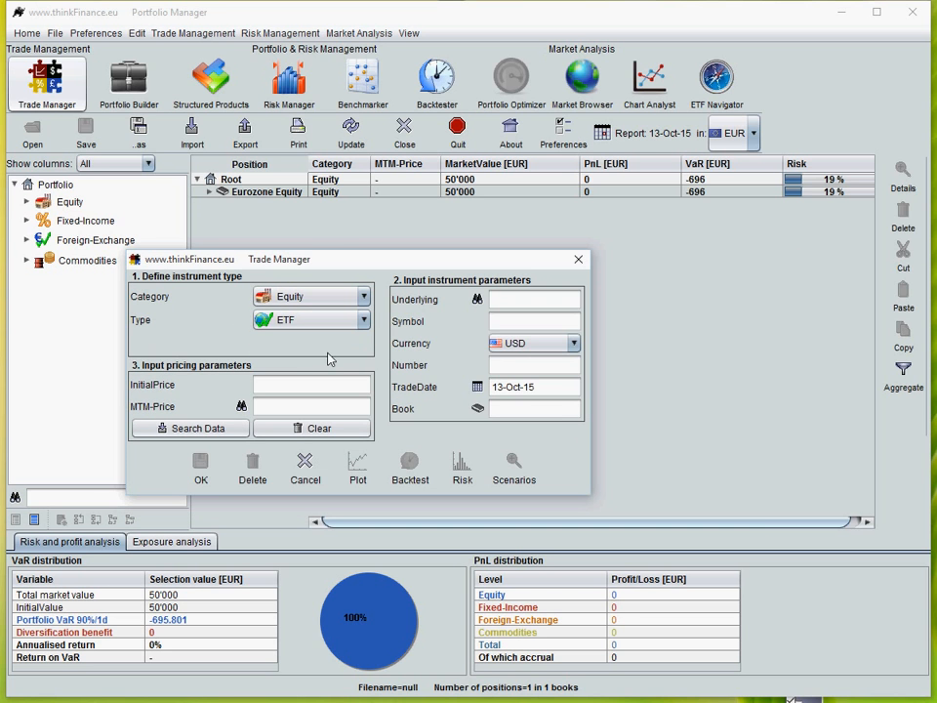
- Look up "spl" as the trade's symbol and choose SPLV (PowerShares S&P 500 Low Volatility)
click(498, 326)
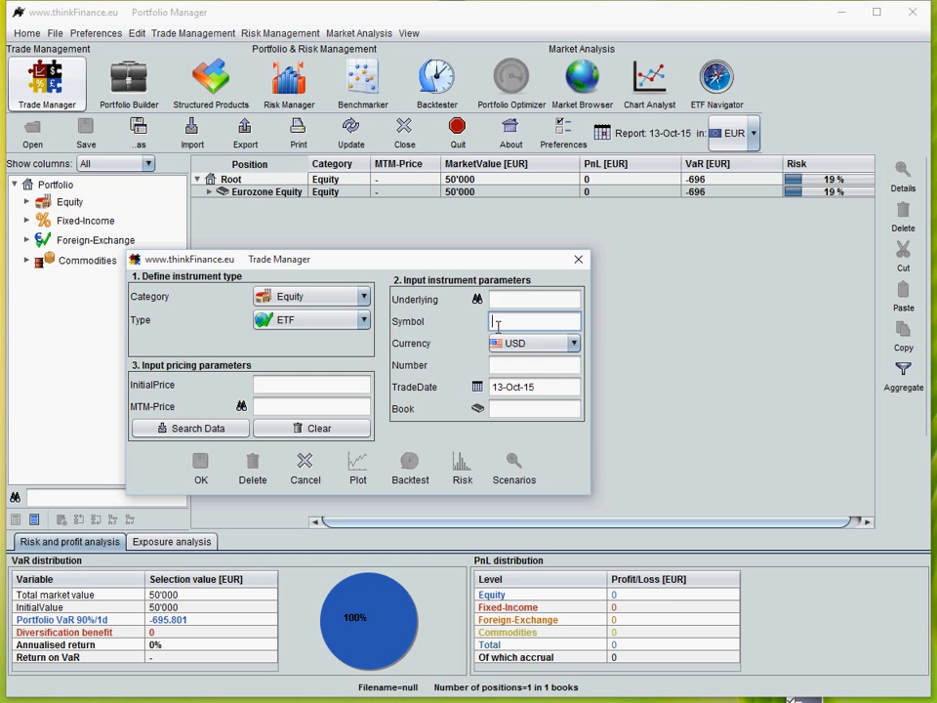
text(S)
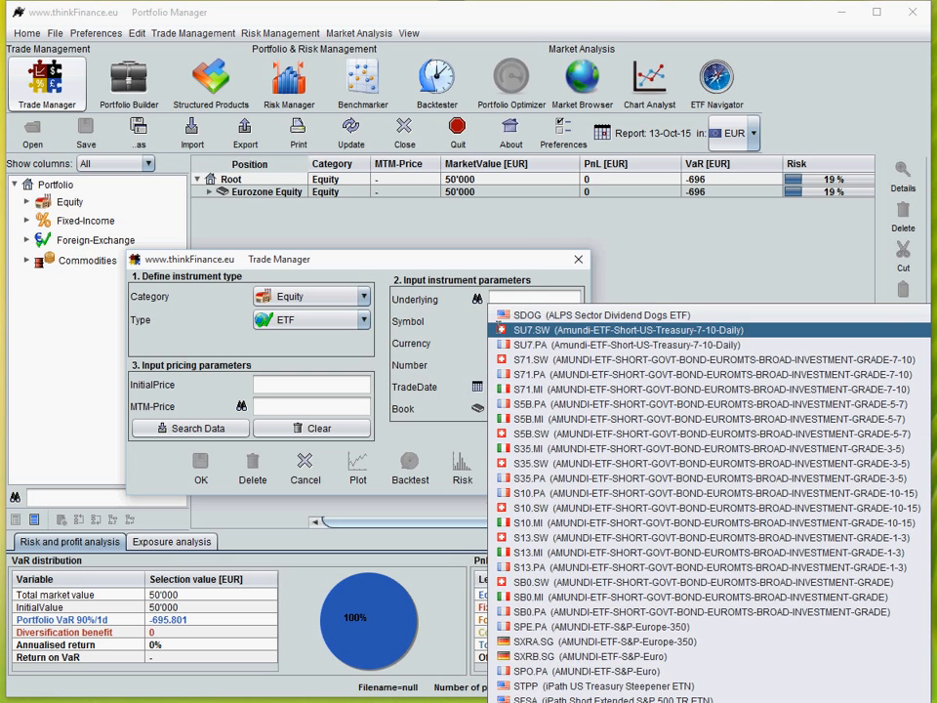
text(pl)
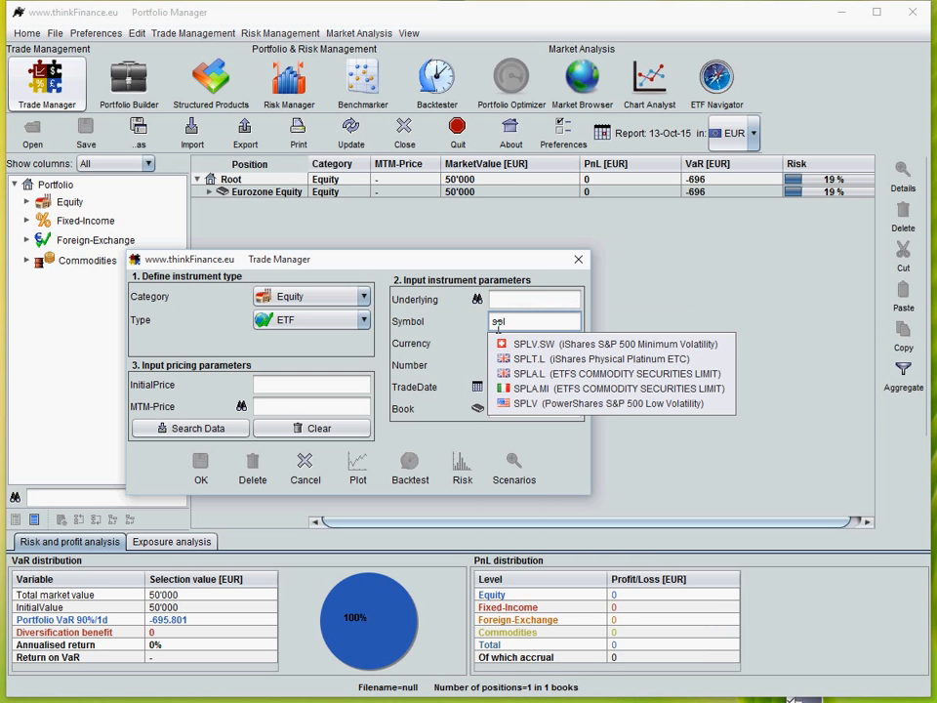
click(528, 403)
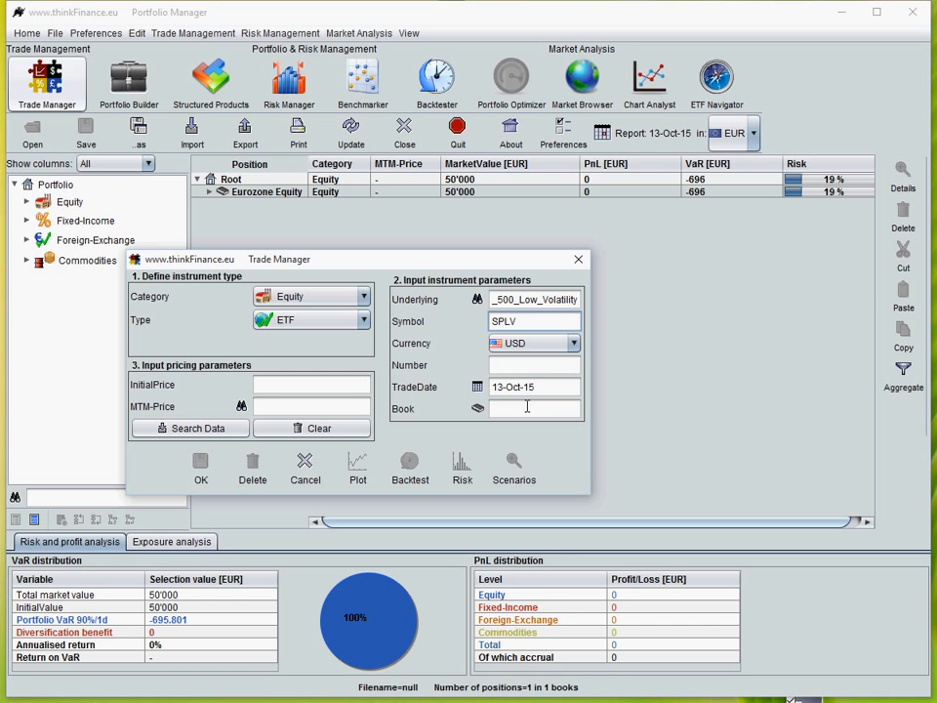
- Enter $50000 as the number and 2 as the book, retrieve the market prices, and add the position to the portfolio
click(508, 370)
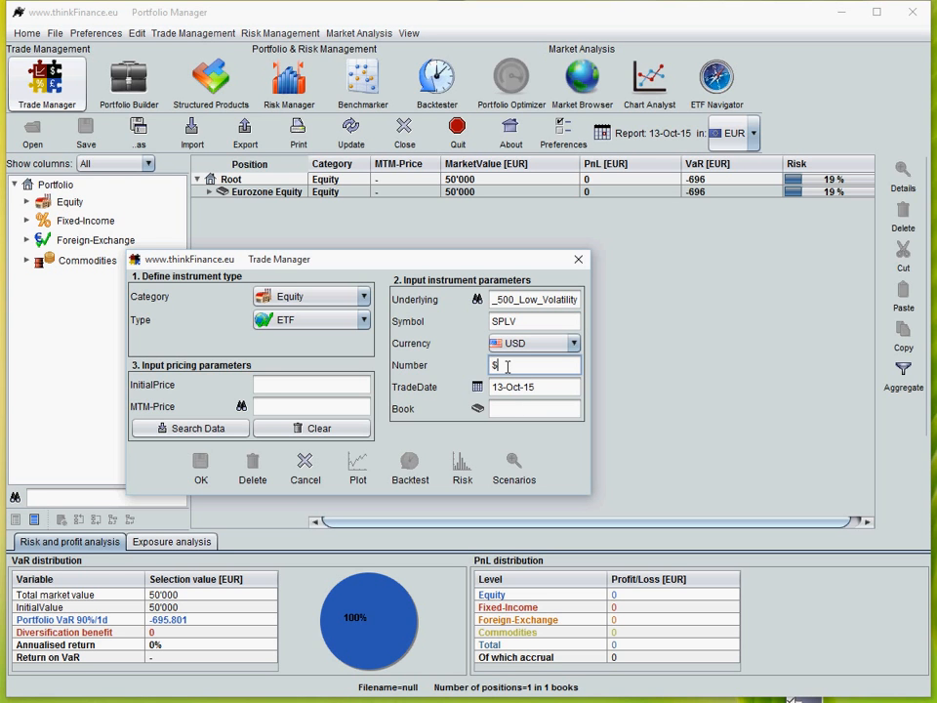
text($50000)
click(512, 410)
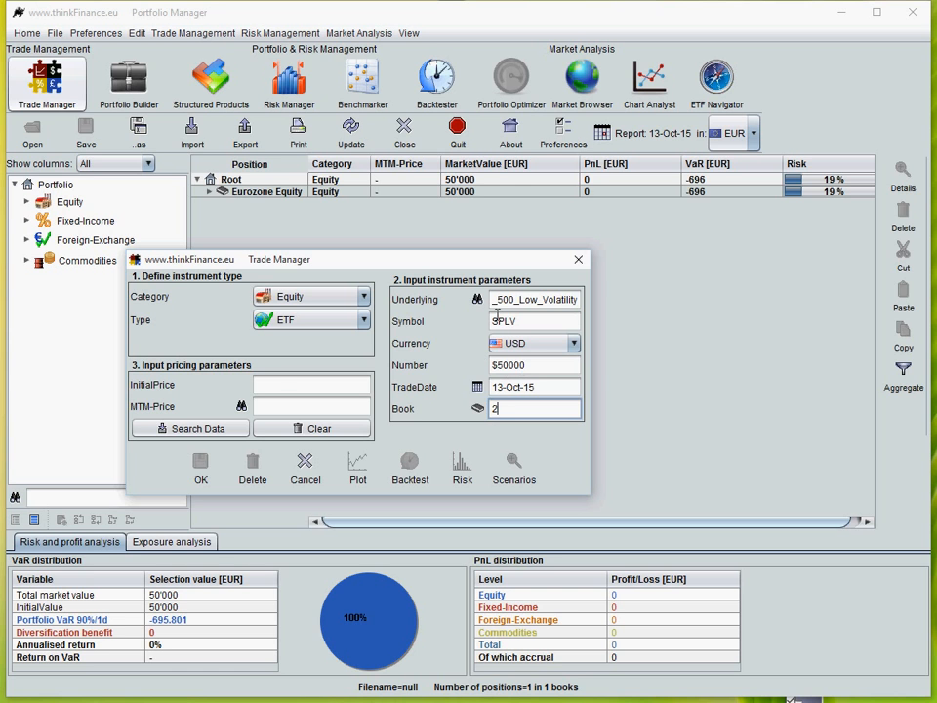
click(226, 434)
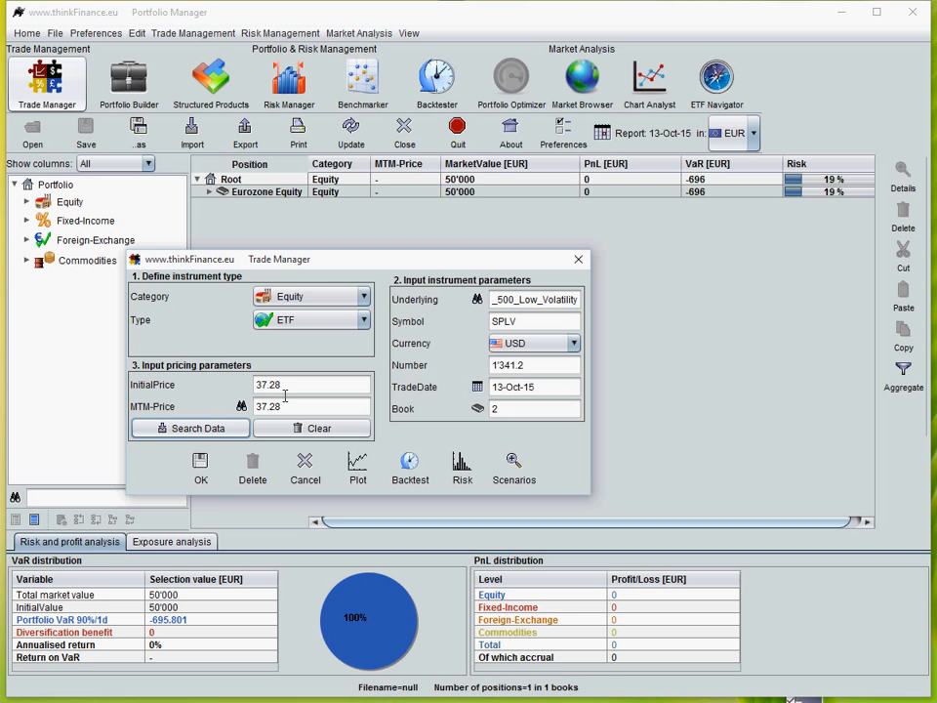
click(200, 470)
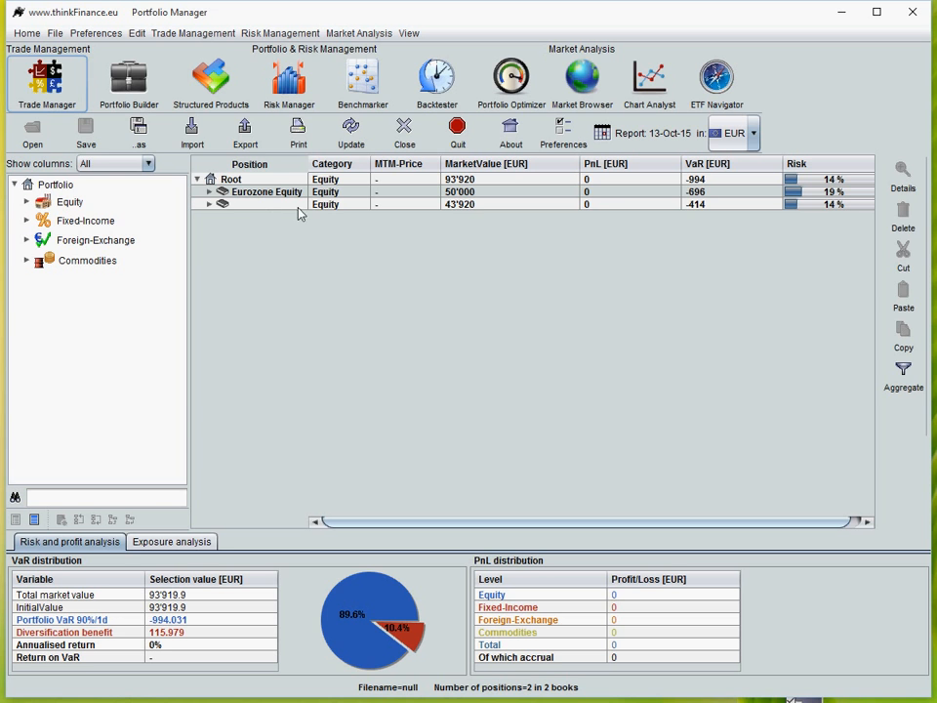
- Name book 2, which holds the SPLV position, "US low Vol ETF" and save the book settings
double_click(495, 205)
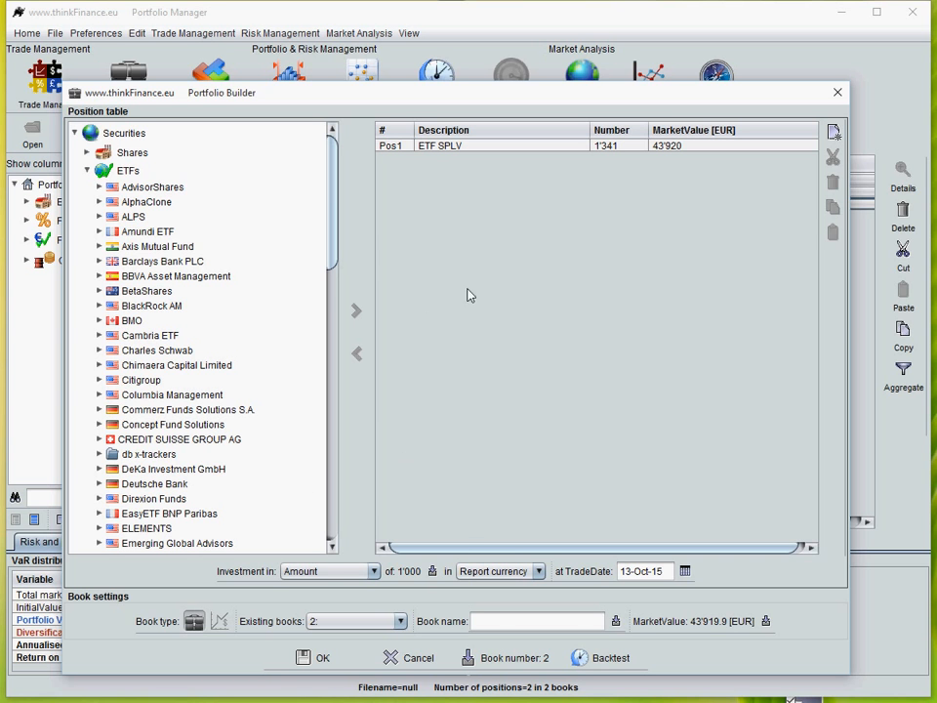
click(491, 622)
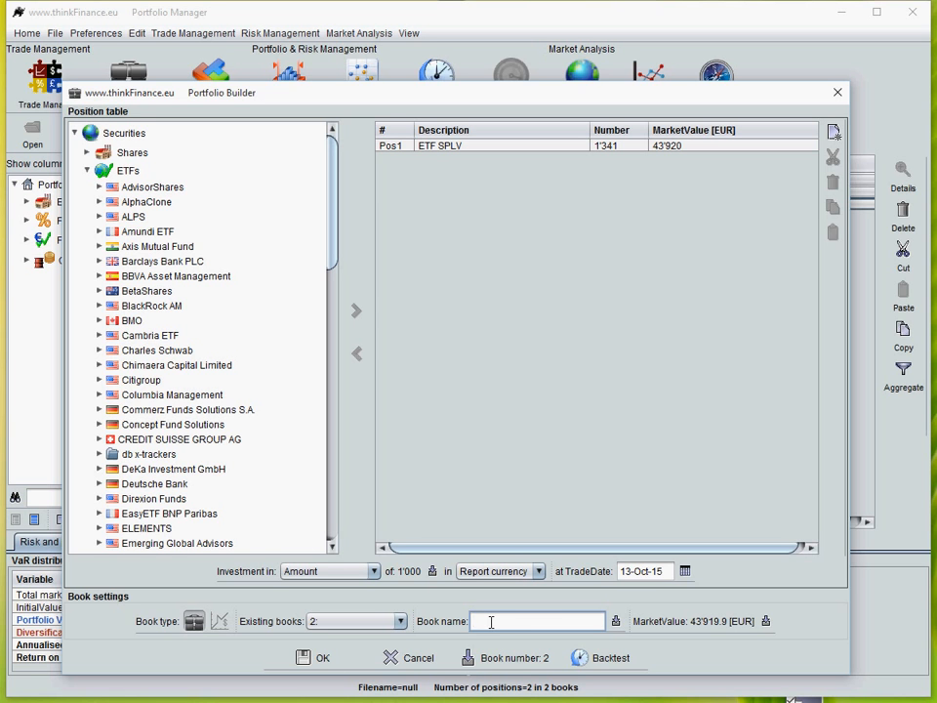
text(US low Vol ETF)
click(615, 622)
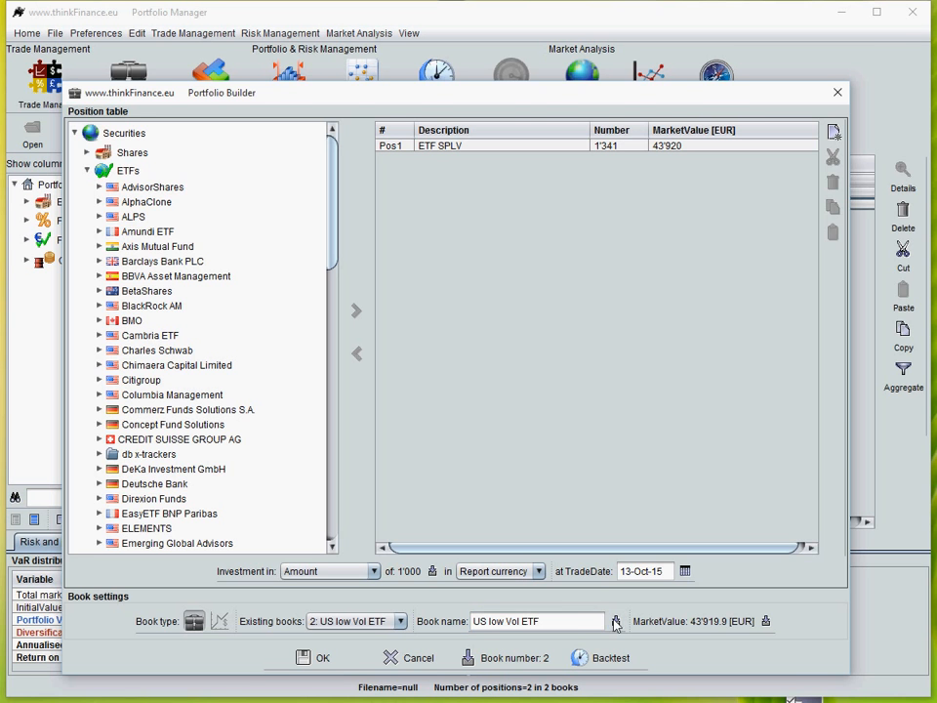
click(322, 660)
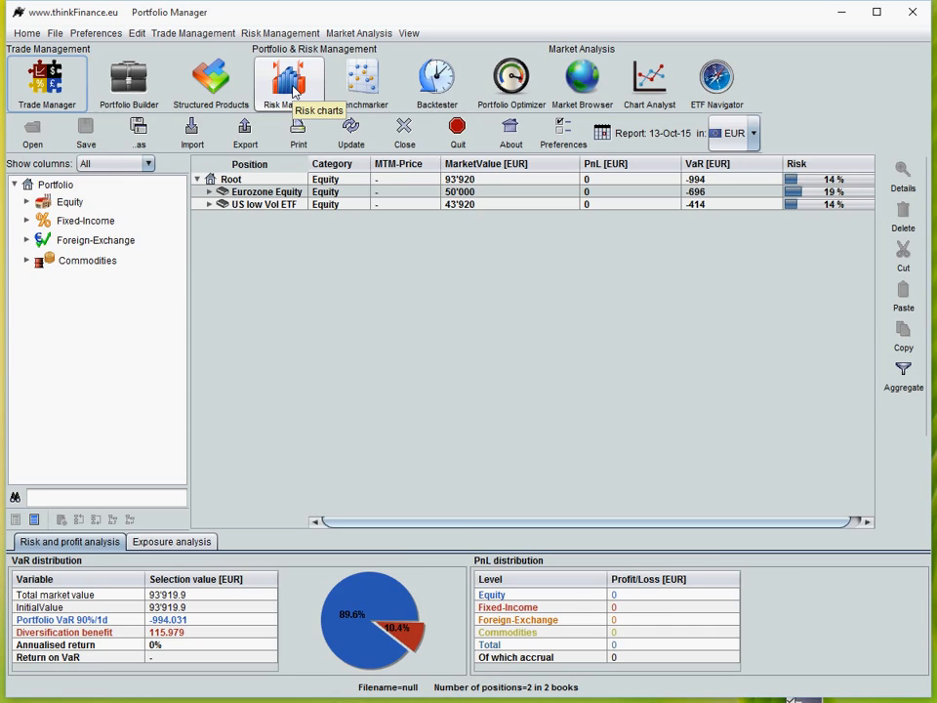
- Review the value-at-risk histogram in the Risk Manager at book level and as a percentage of market value, and close it
click(293, 93)
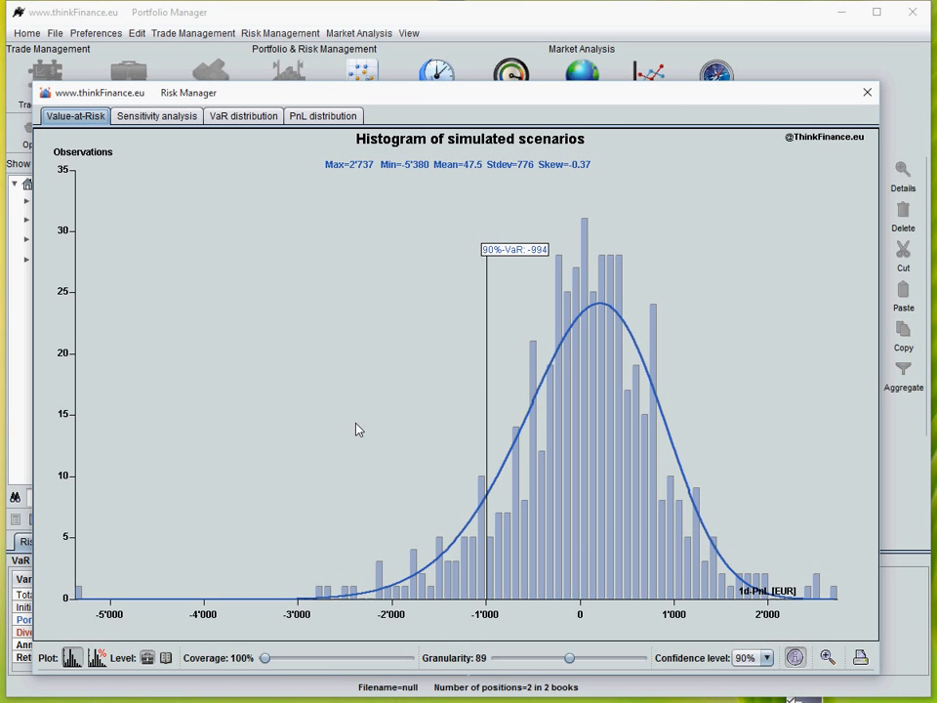
click(166, 659)
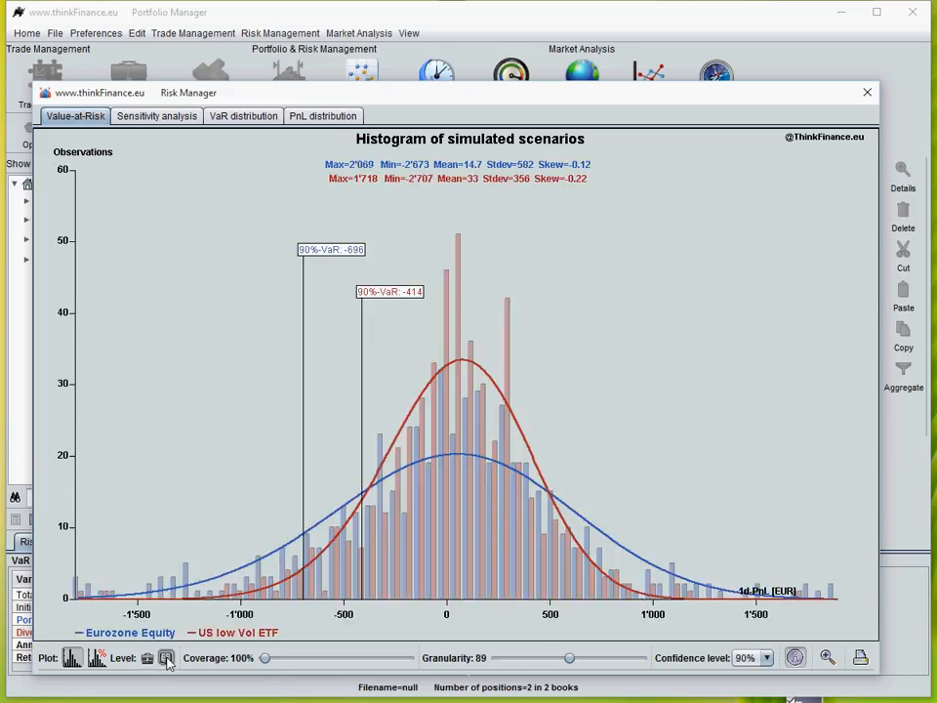
click(97, 659)
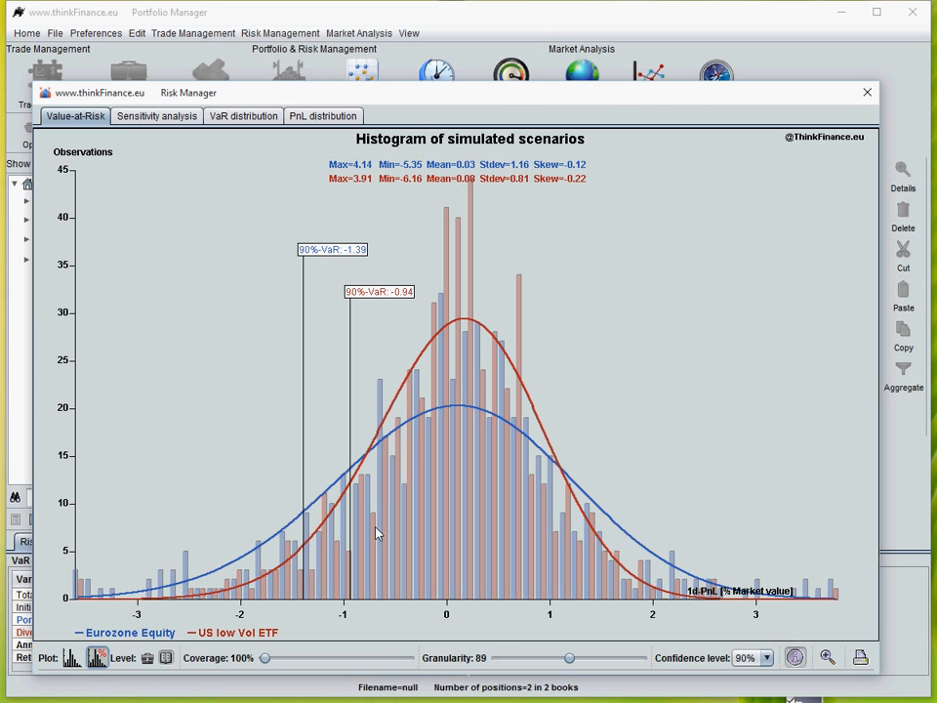
click(867, 95)
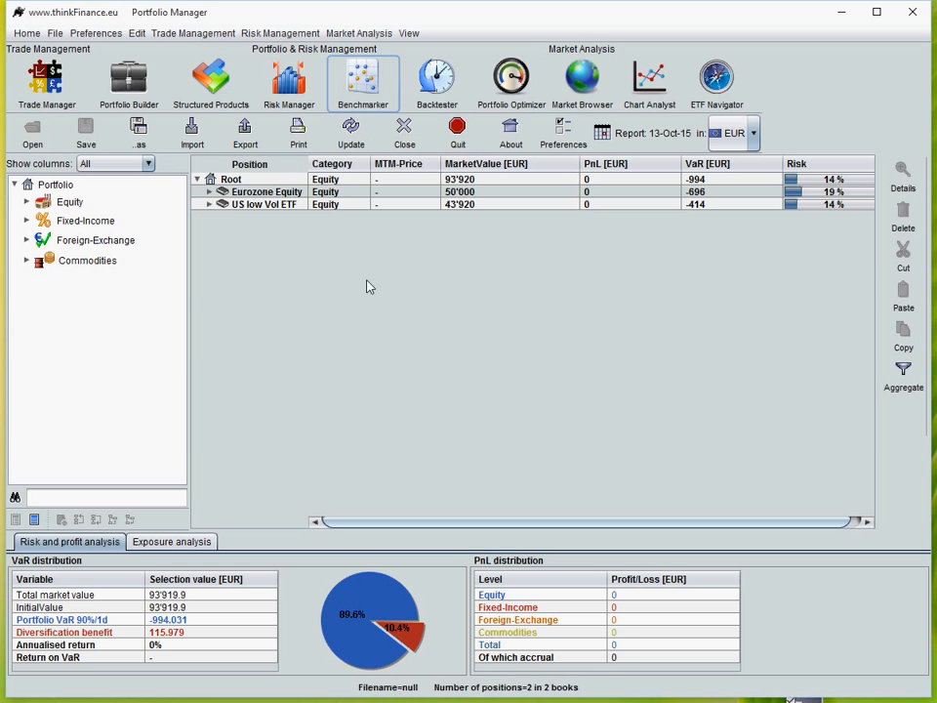
- In the Portfolio Builder, add all Dow Jones Industrial Average shares from AA to XOM to book 3, investing 1667 in base currency in each
click(132, 88)
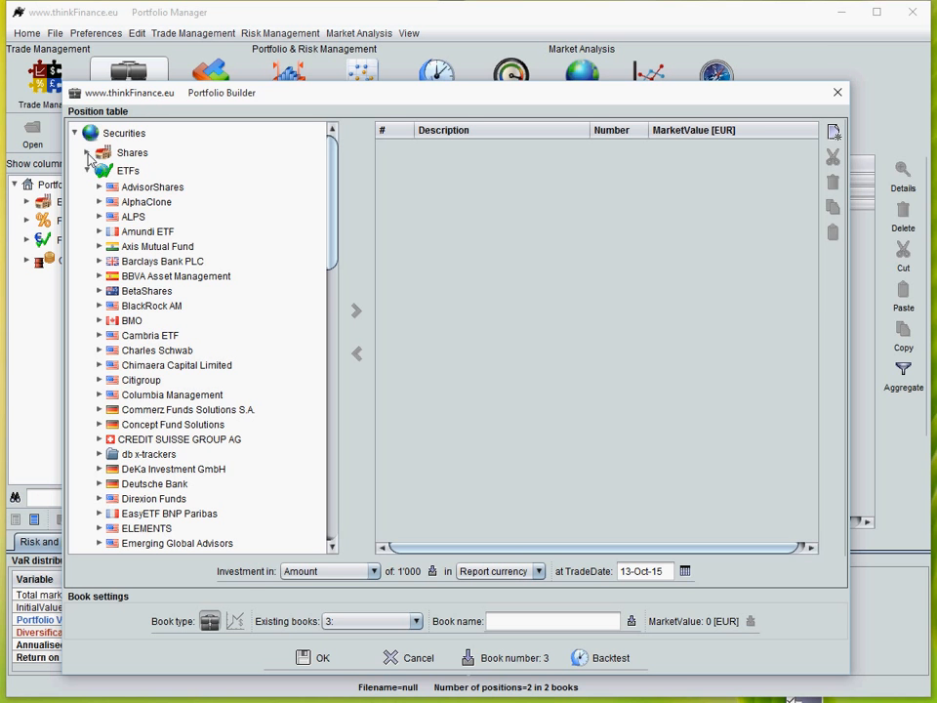
click(87, 153)
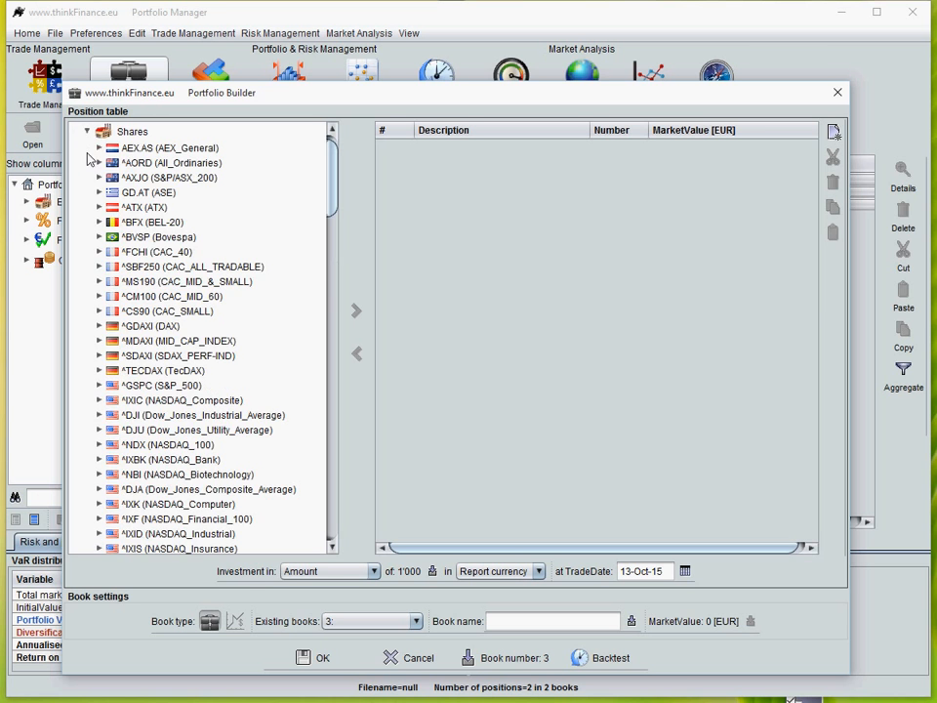
click(99, 415)
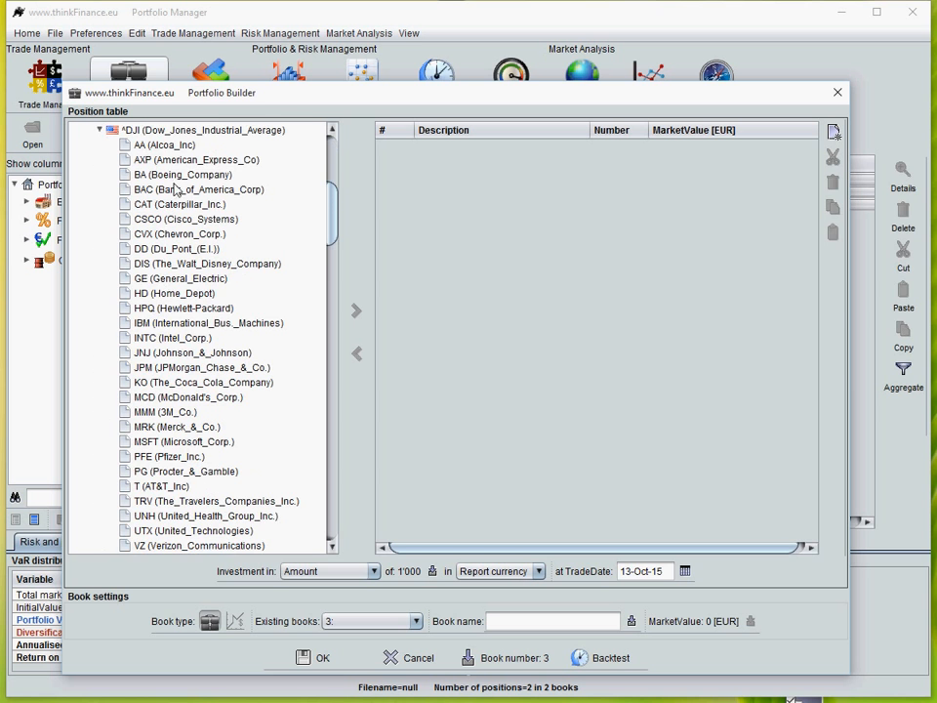
click(174, 146)
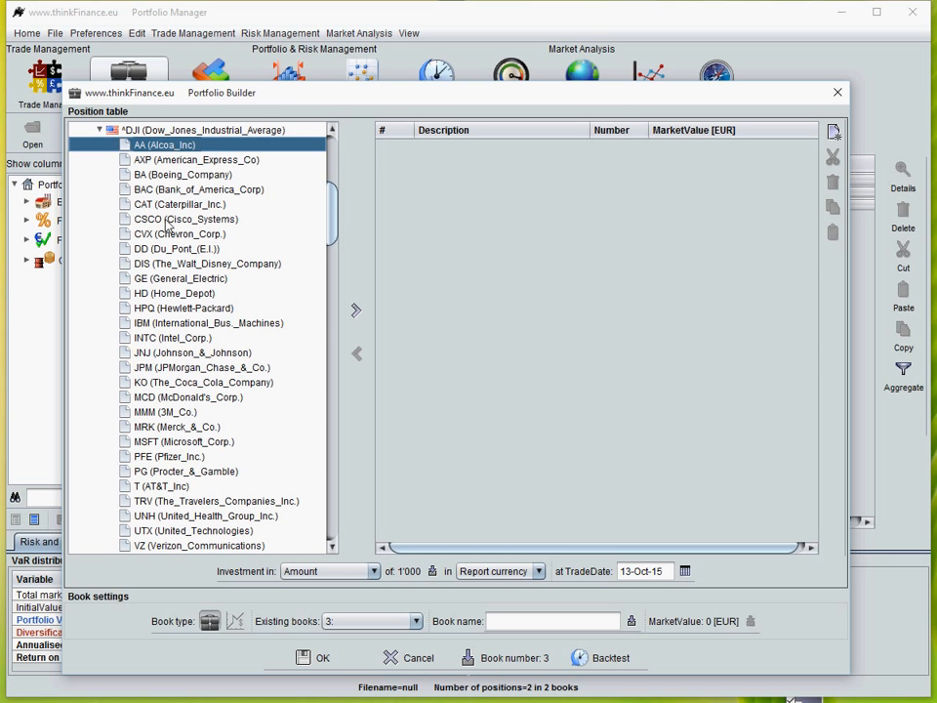
scroll(146, 161, down, 2)
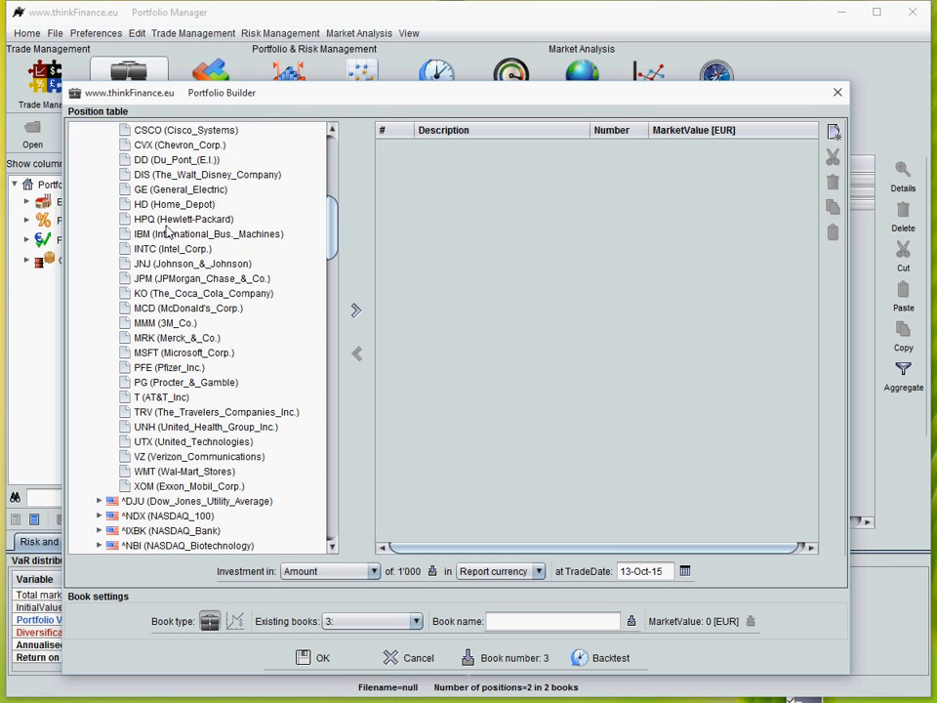
shift+click(201, 487)
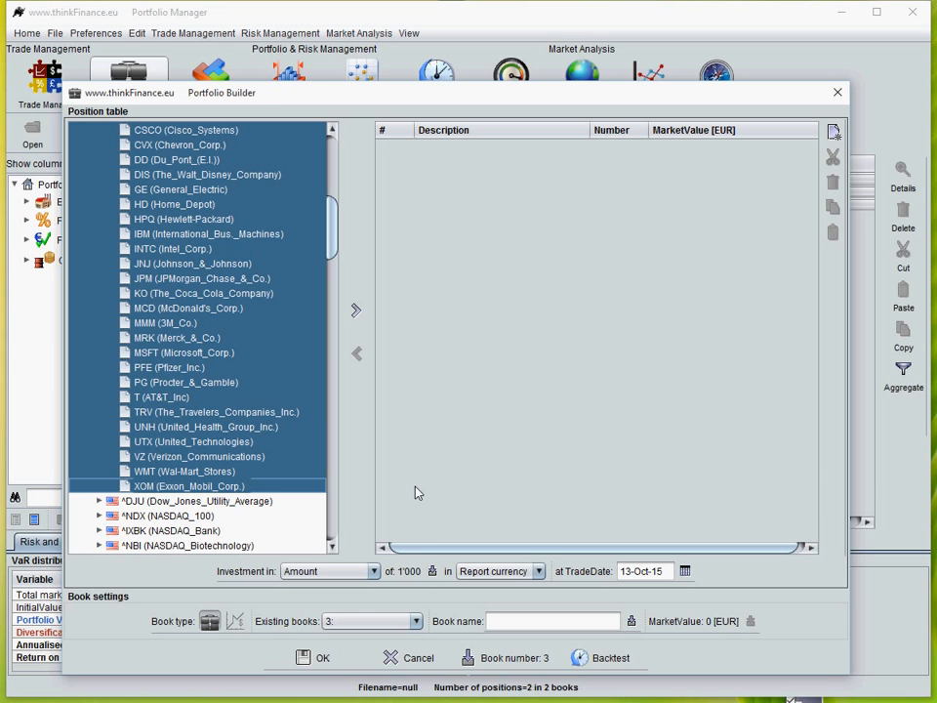
click(433, 572)
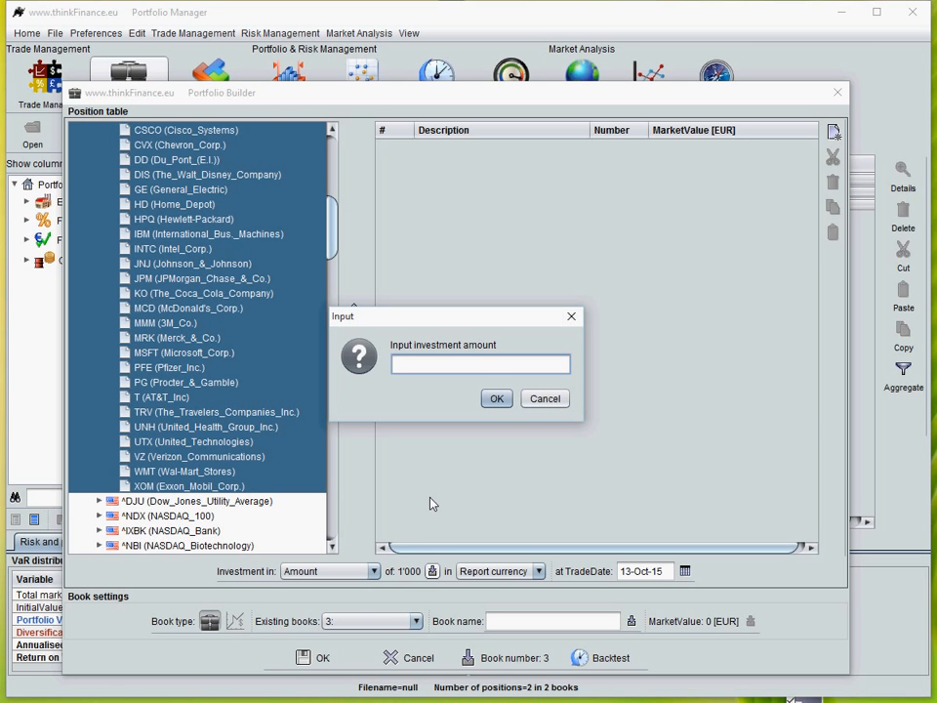
text(16)
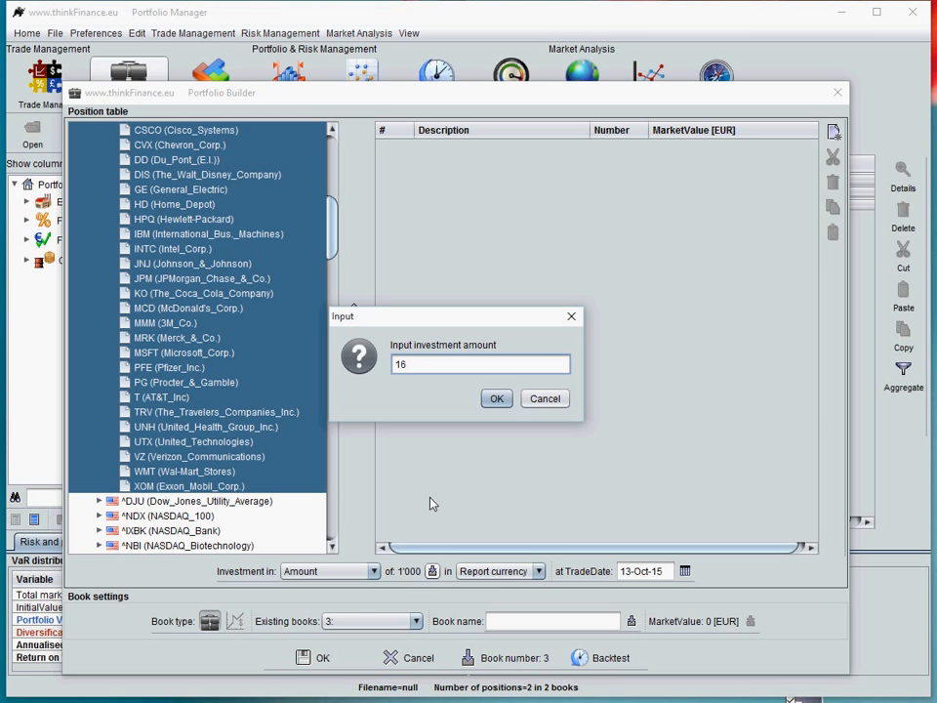
text(67)
click(495, 399)
click(502, 570)
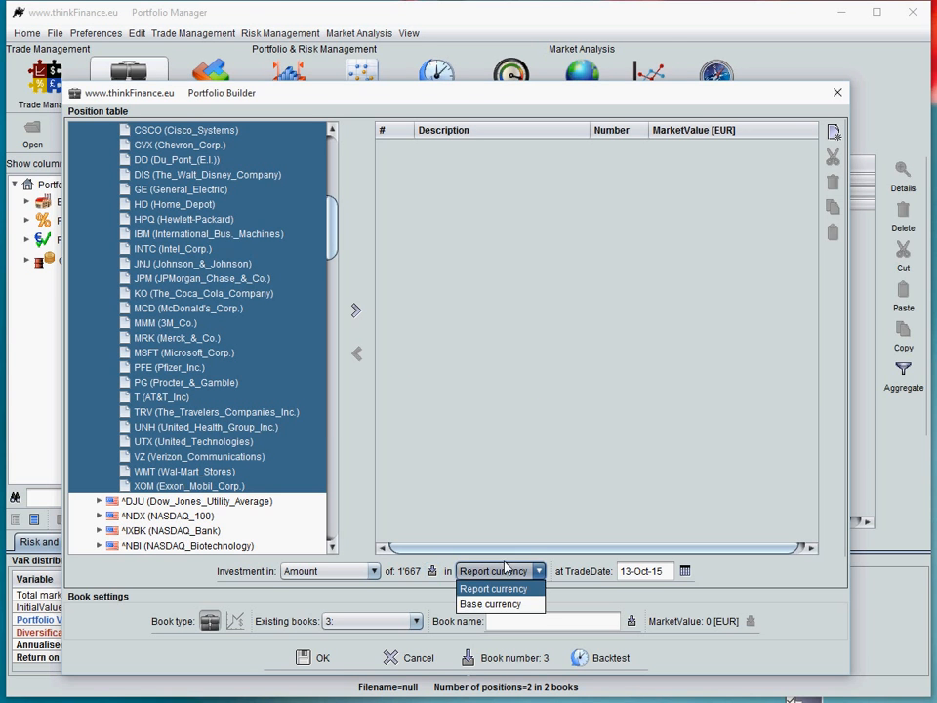
click(493, 604)
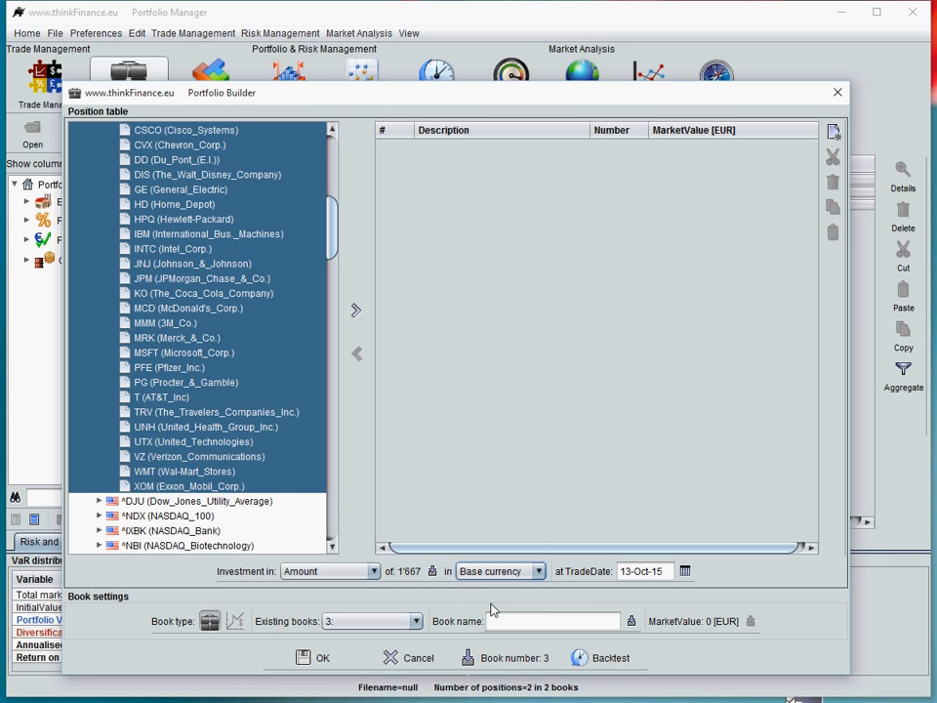
click(356, 311)
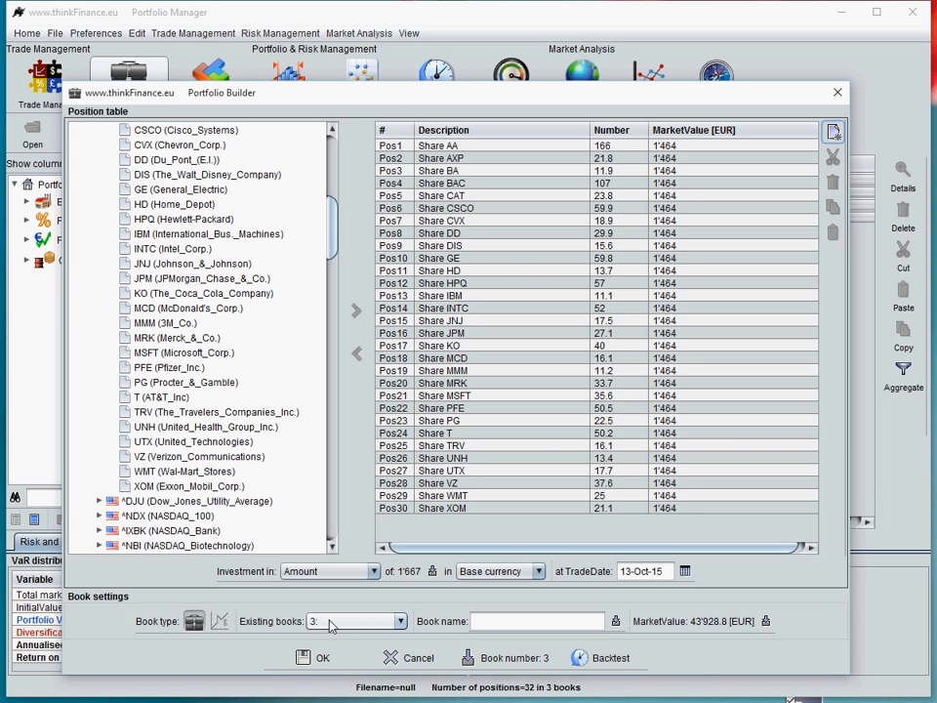
- Name book 3 "US risk optimized" and save the book with its Dow Jones share positions
click(501, 621)
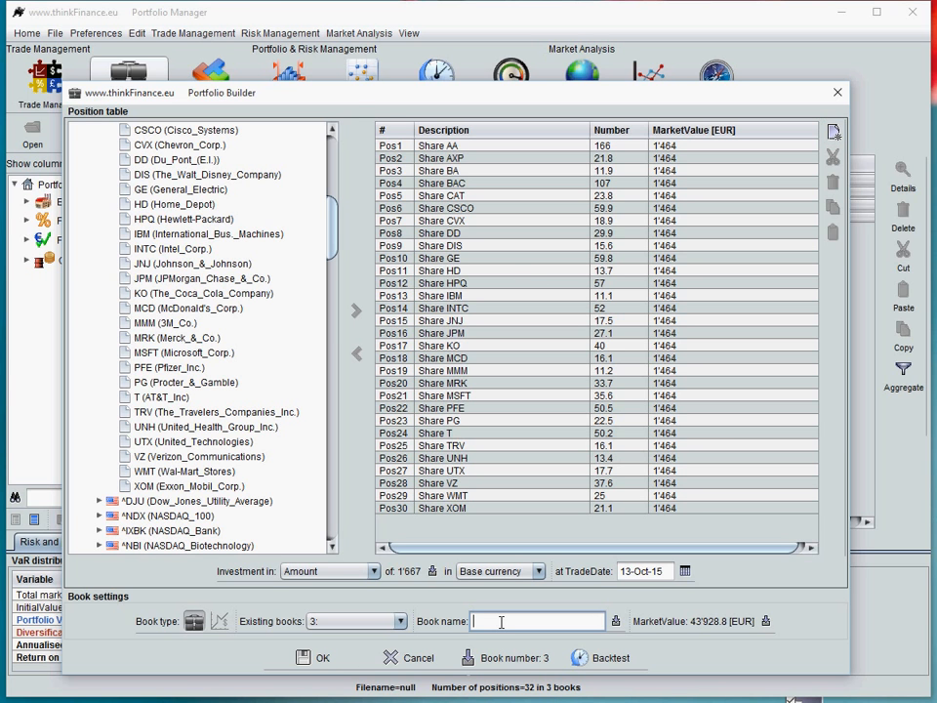
text(US risk optimized)
click(619, 622)
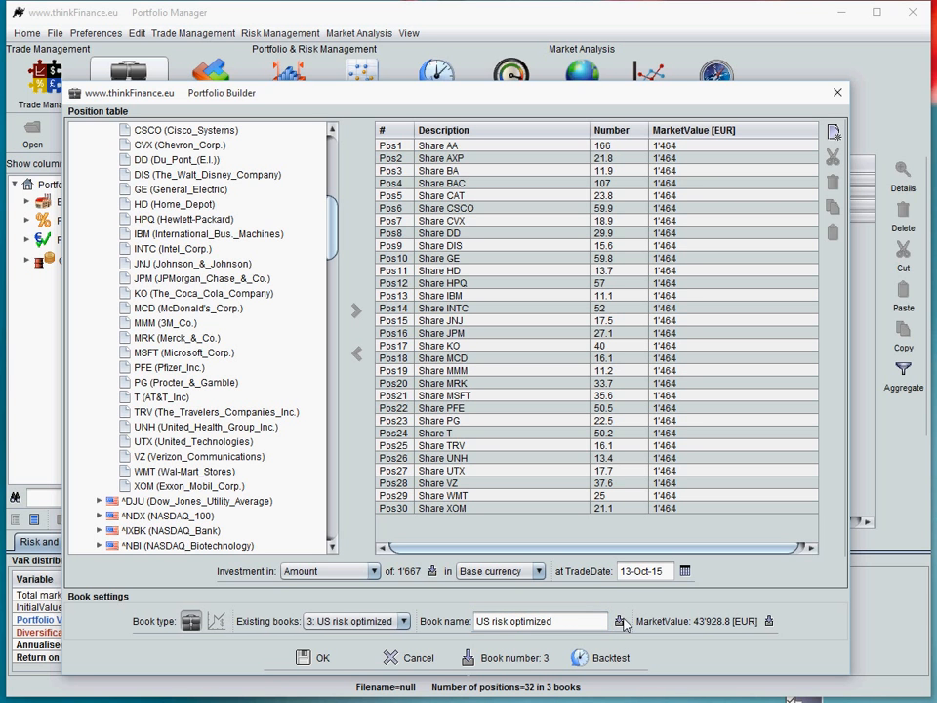
click(319, 658)
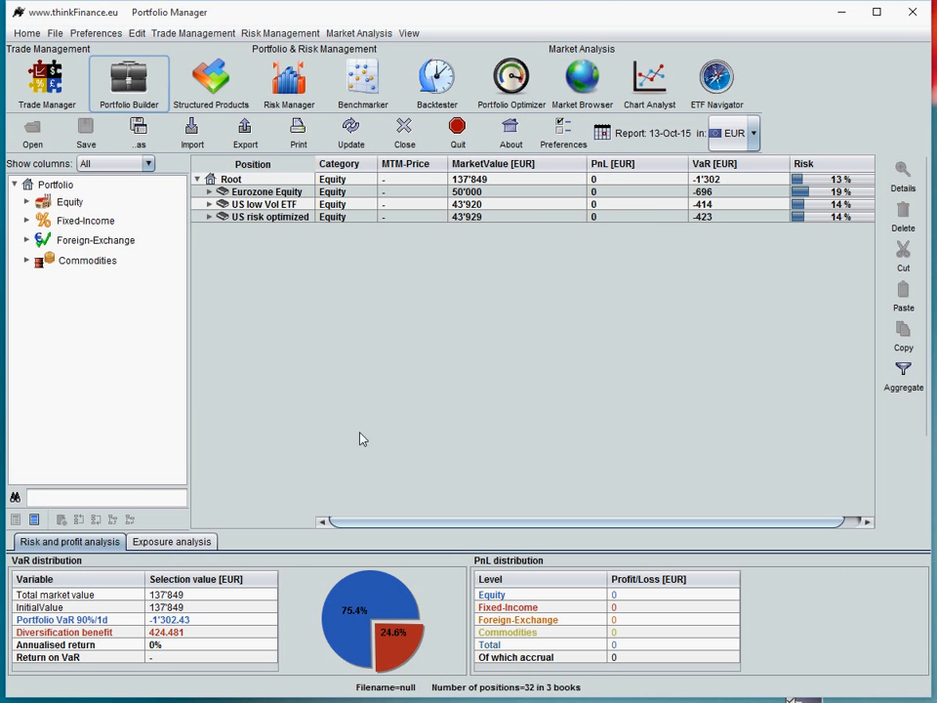
- Optimize the US risk optimized book in the Portfolio Optimizer at position level, with the position sign preserved
click(506, 218)
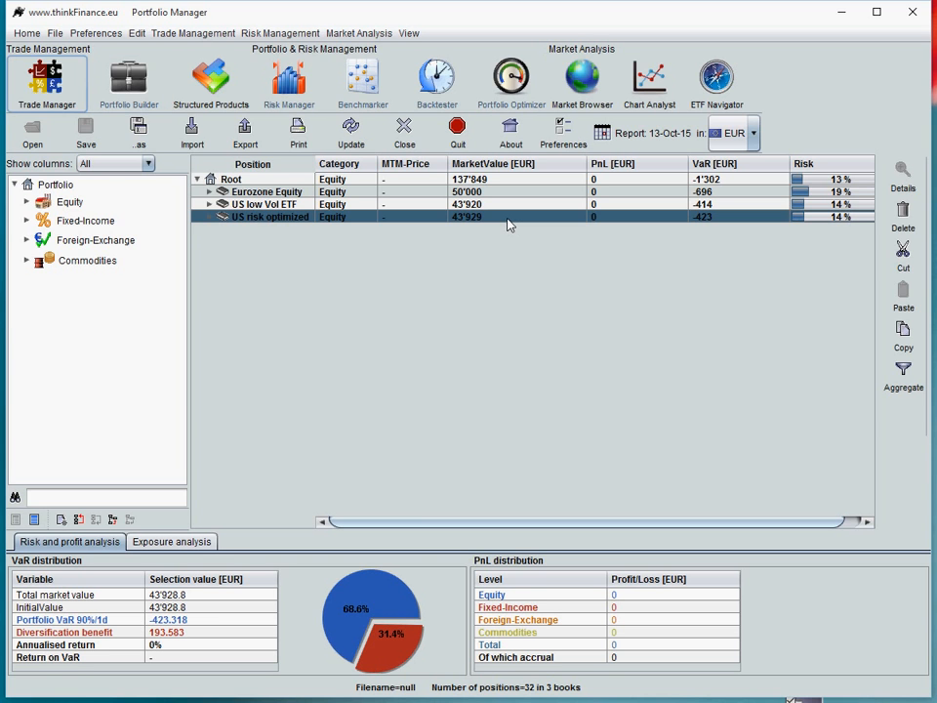
click(511, 80)
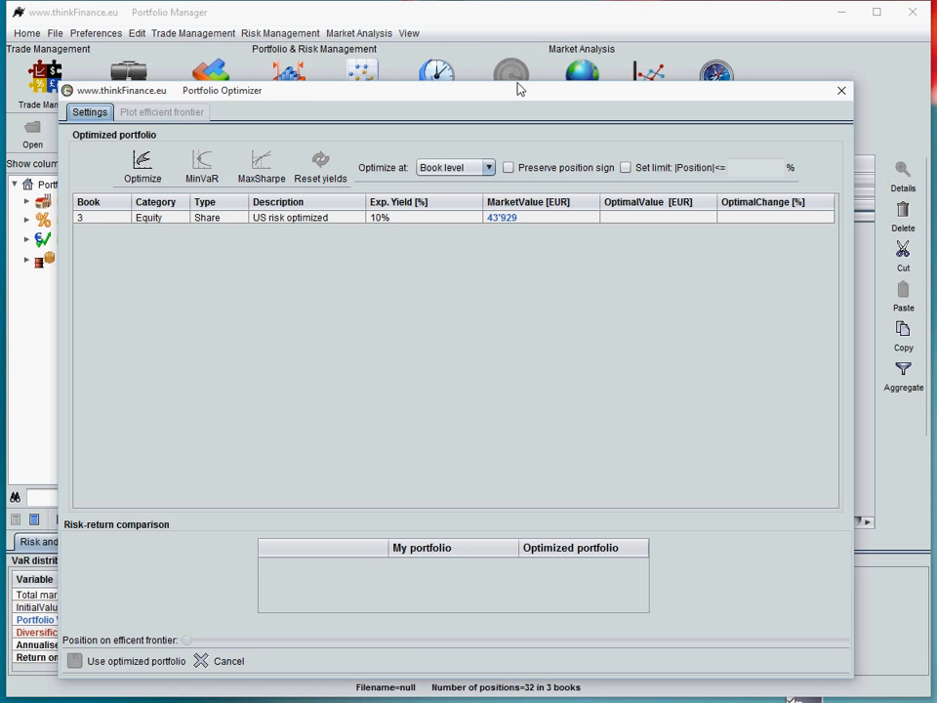
click(470, 170)
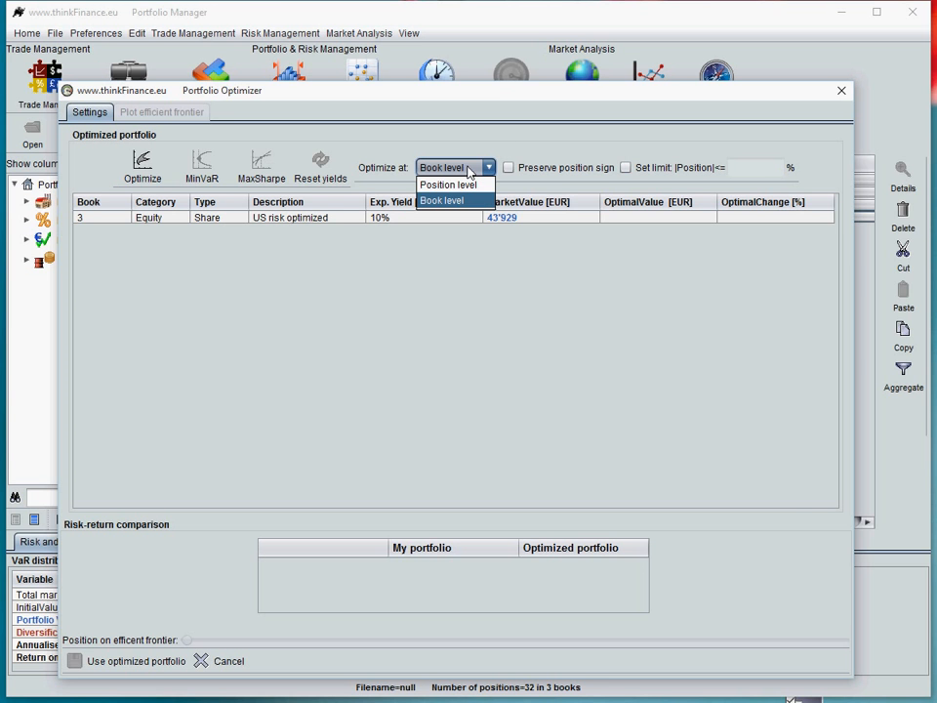
click(466, 185)
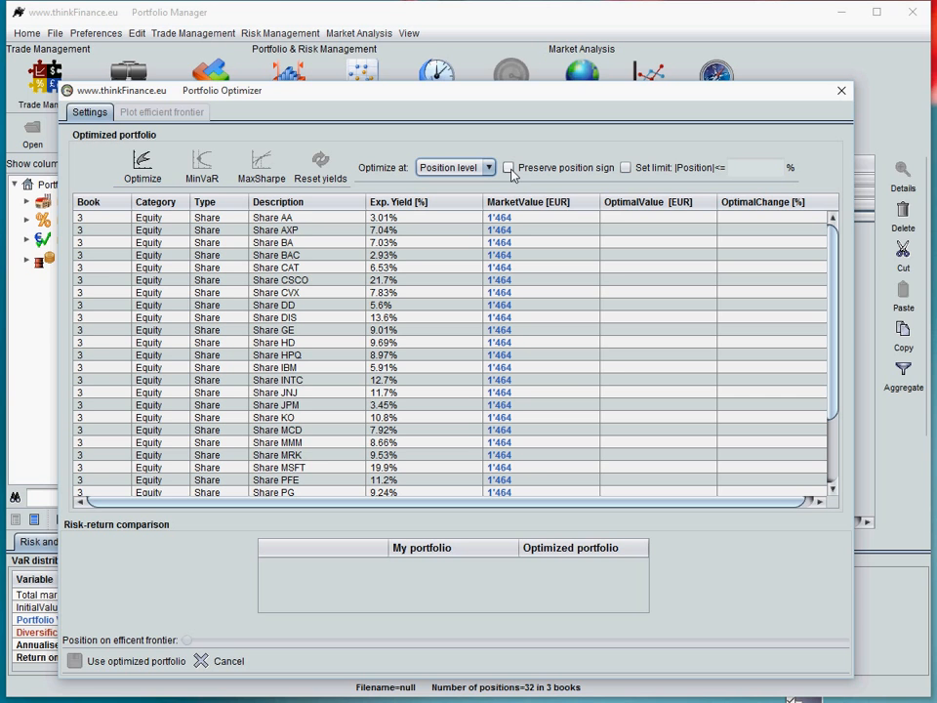
click(510, 169)
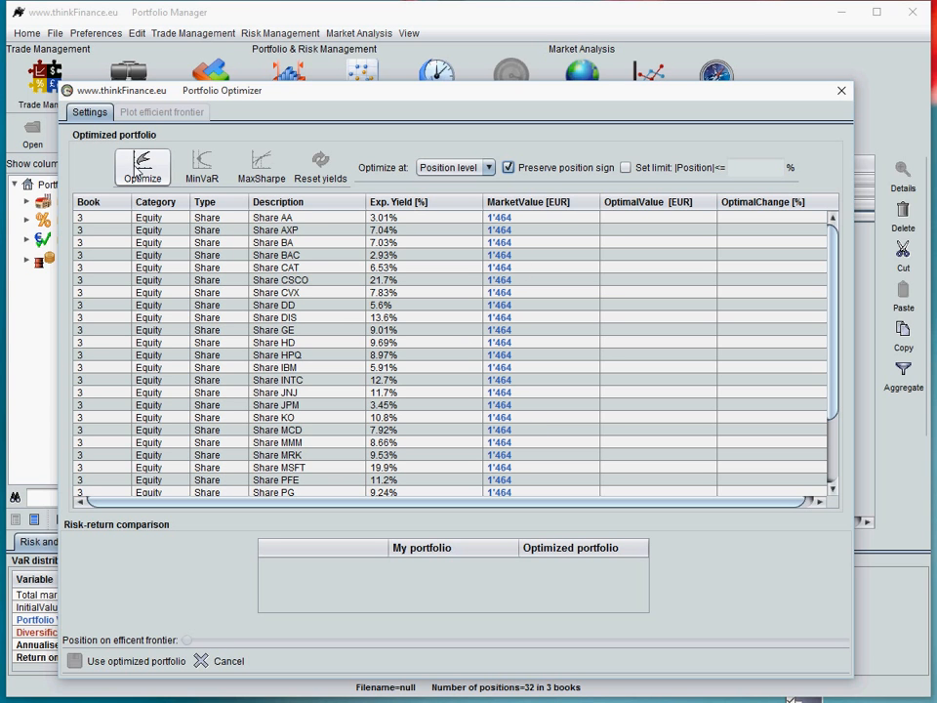
click(138, 168)
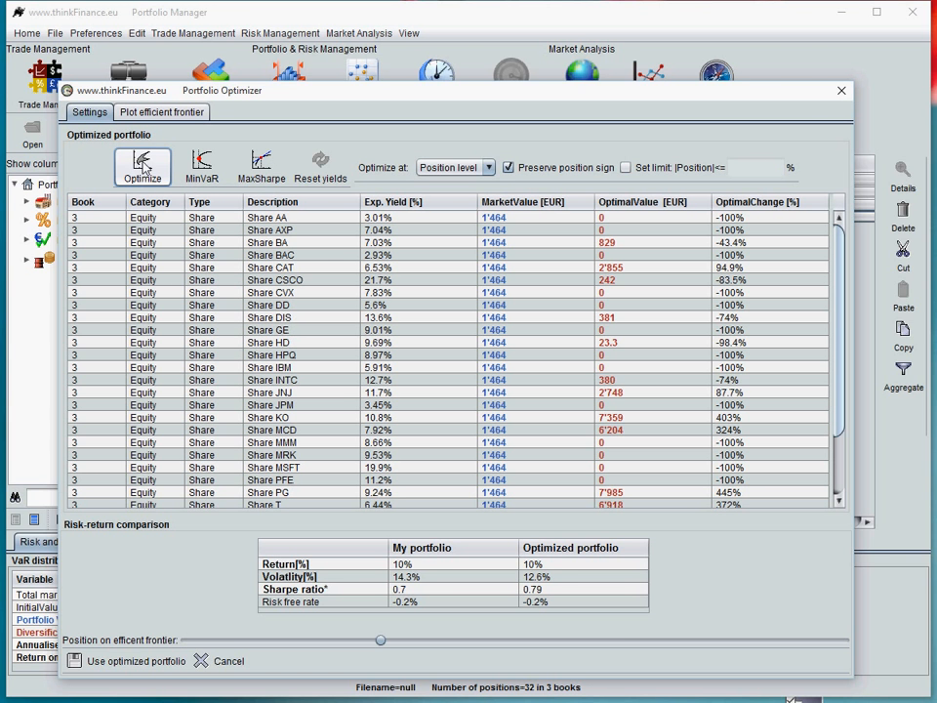
- Choose the minimum-VaR portfolio on the efficient frontier and apply it to the book, removing the positions that are zero
click(173, 113)
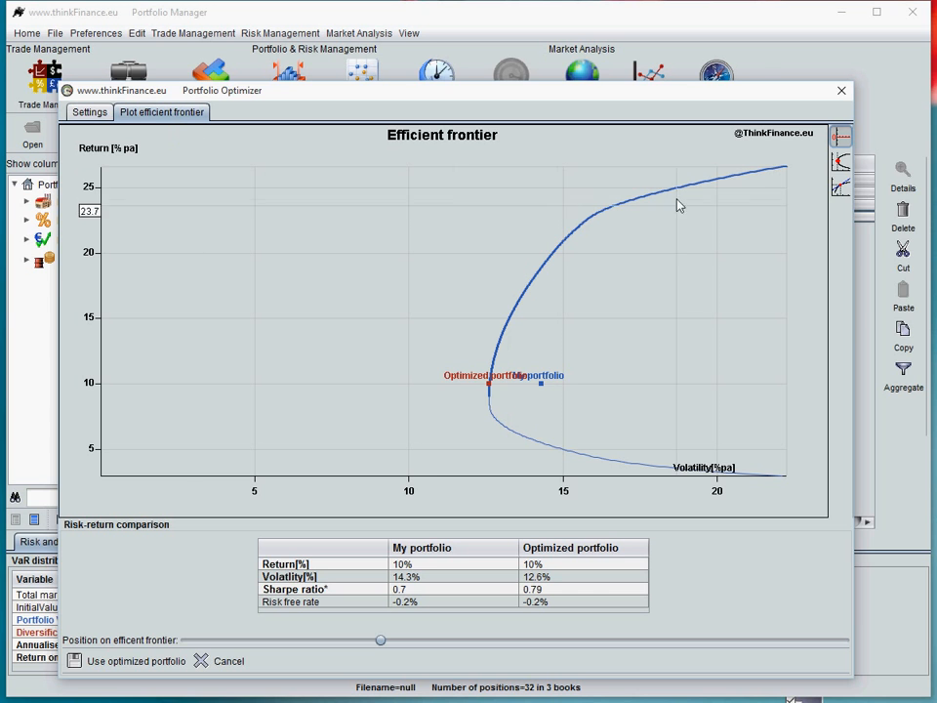
click(846, 165)
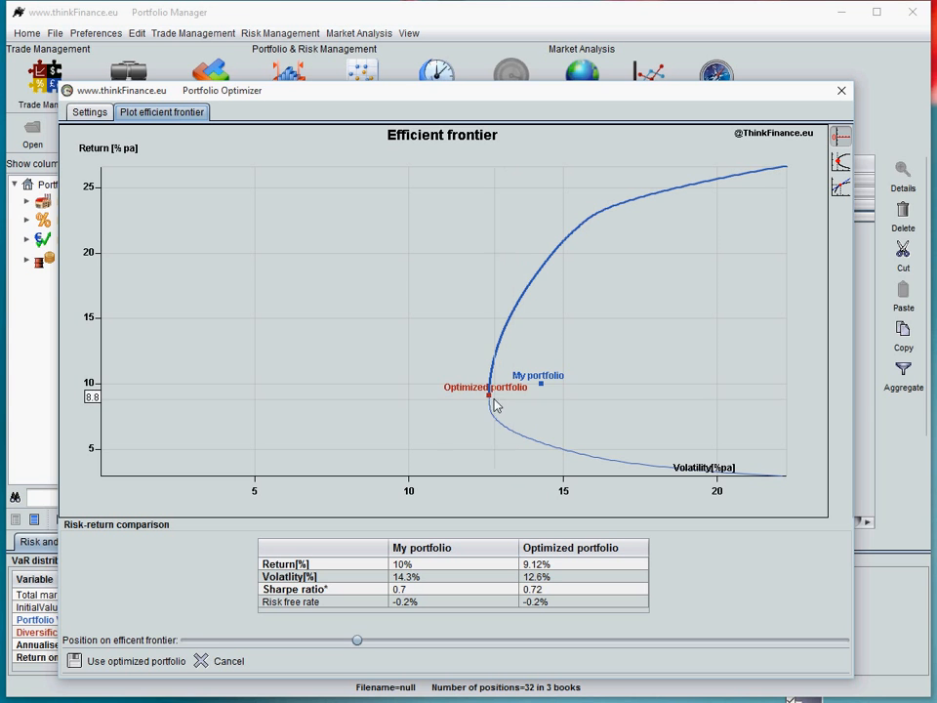
click(92, 113)
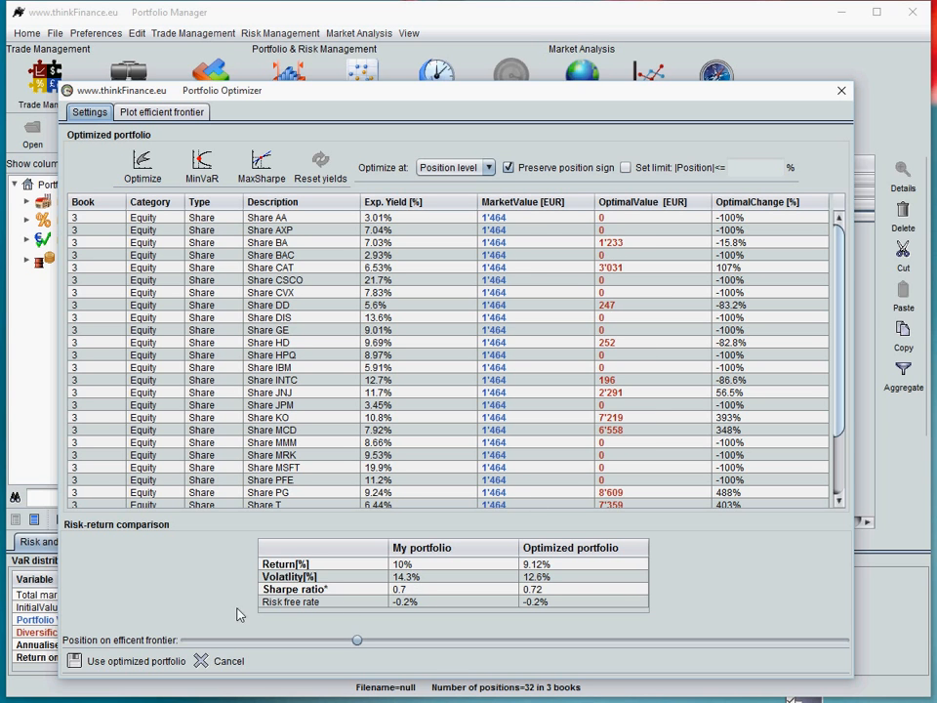
click(113, 665)
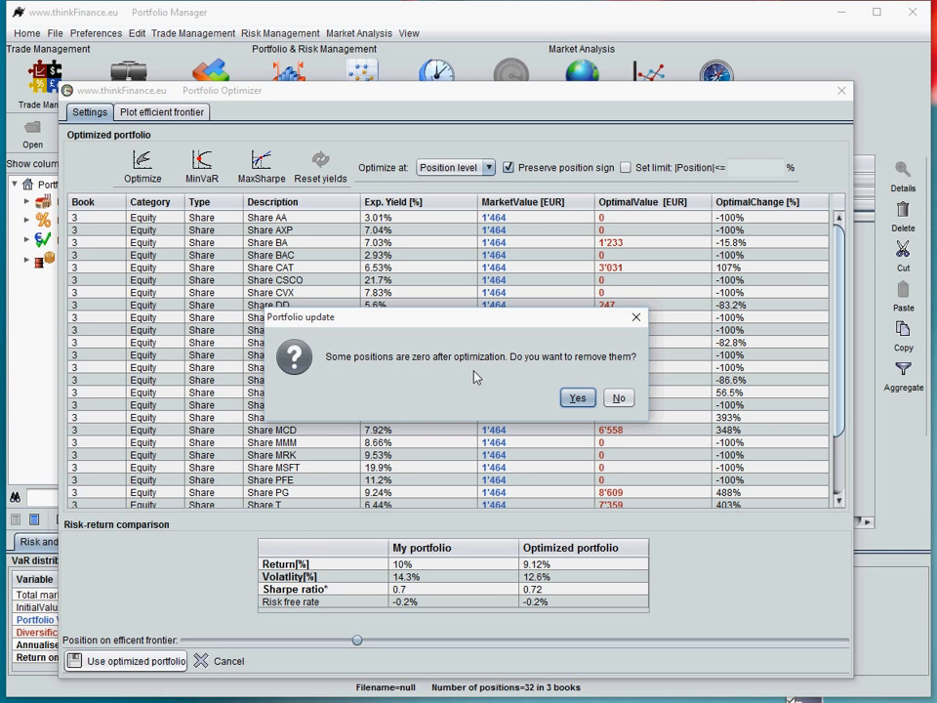
click(572, 397)
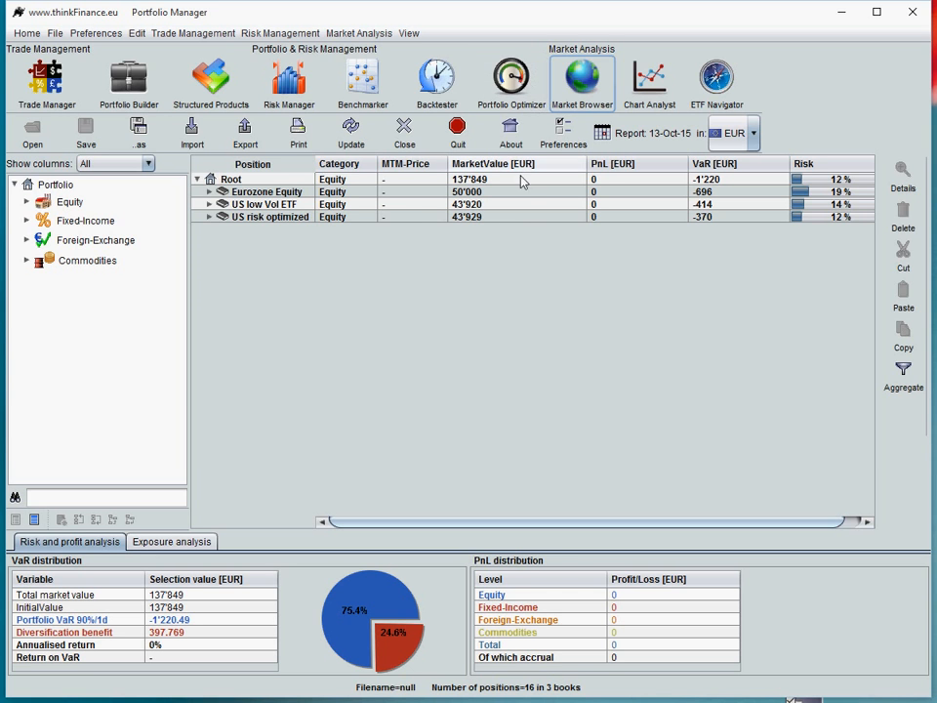
- Compare the value-at-risk histograms of the three books in the Risk Manager at book level
click(299, 95)
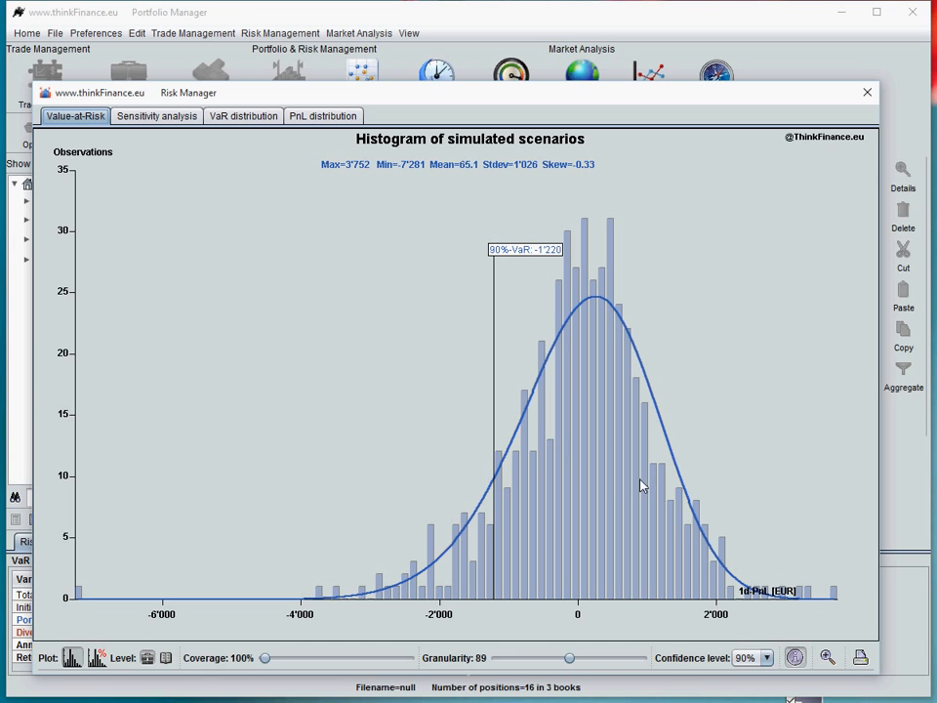
click(167, 660)
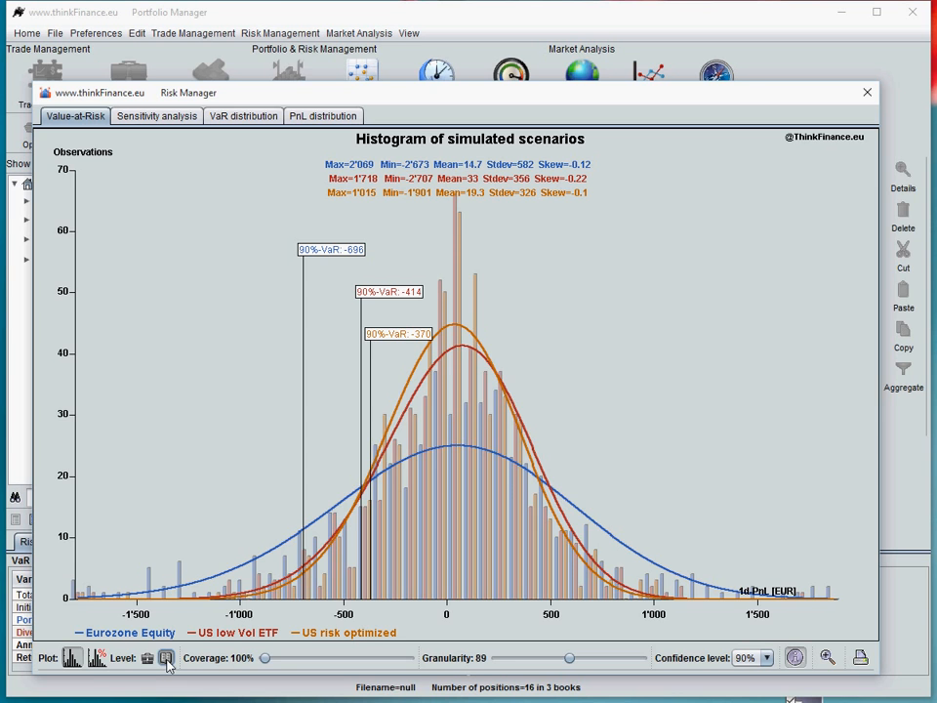
- Compare the three books' value-at-risk as a percentage of market value, and reselect EUR as the reporting currency
click(99, 660)
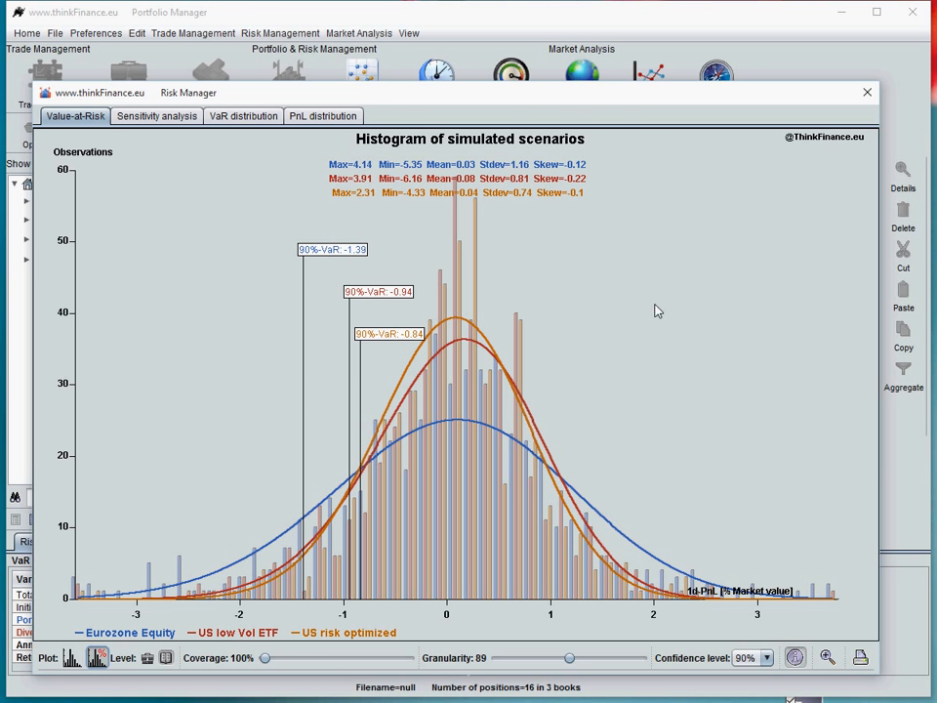
click(867, 92)
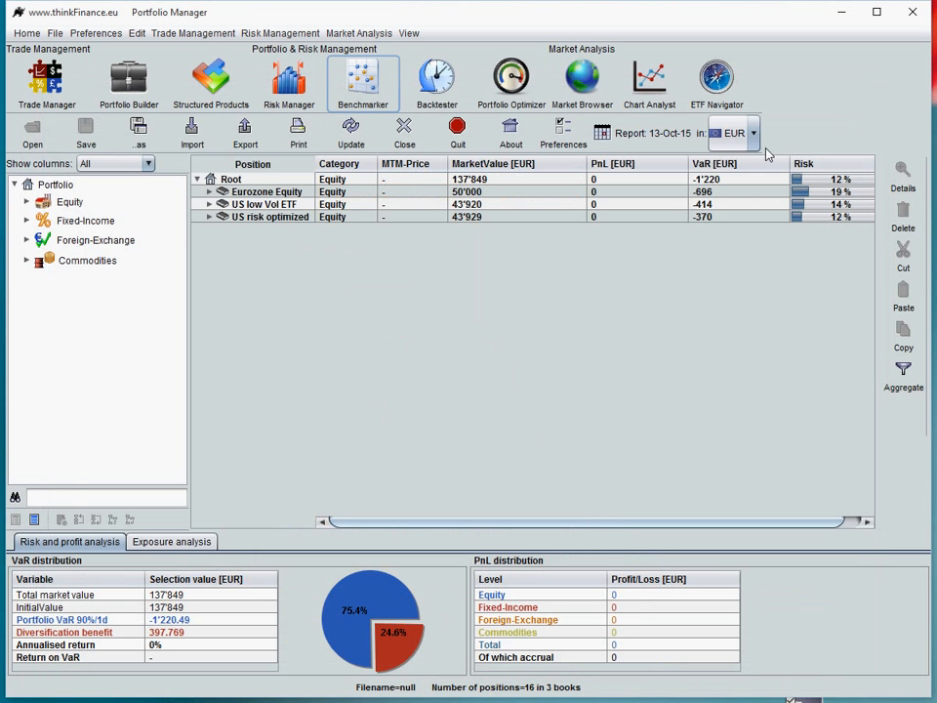
click(731, 145)
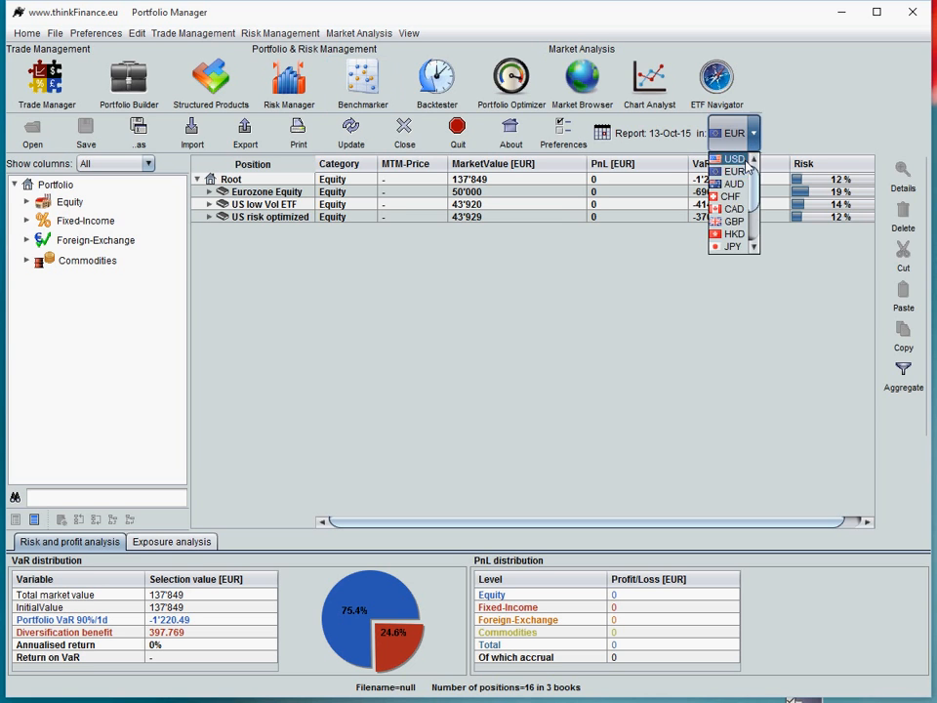
click(740, 173)
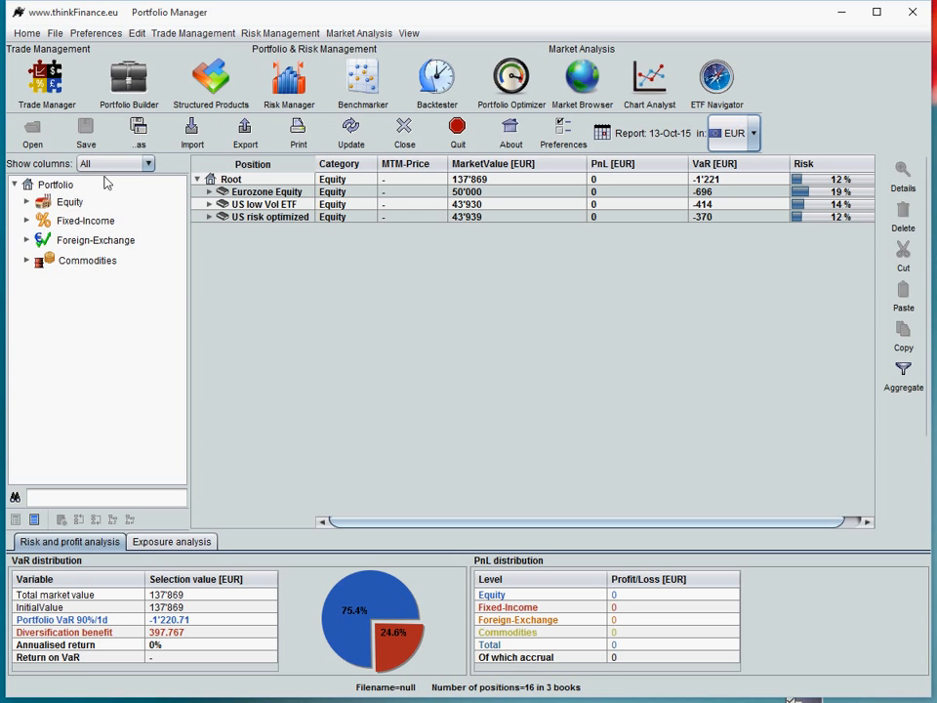
- Start a new foreign-exchange trade of type FX-Forward in the Trade Manager with EURUSD as the underlying
click(45, 78)
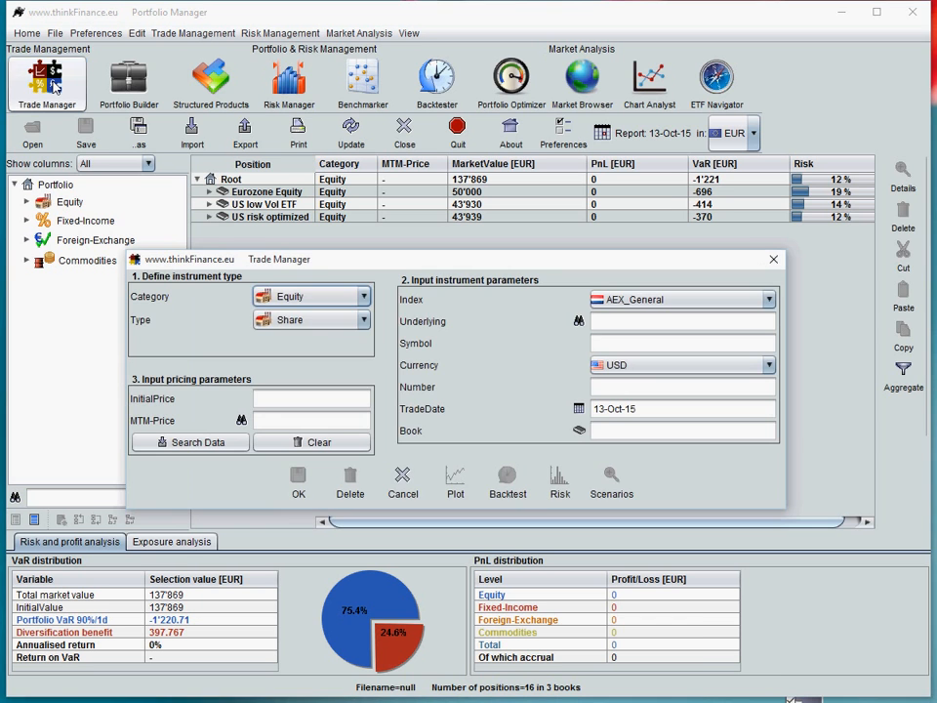
click(295, 296)
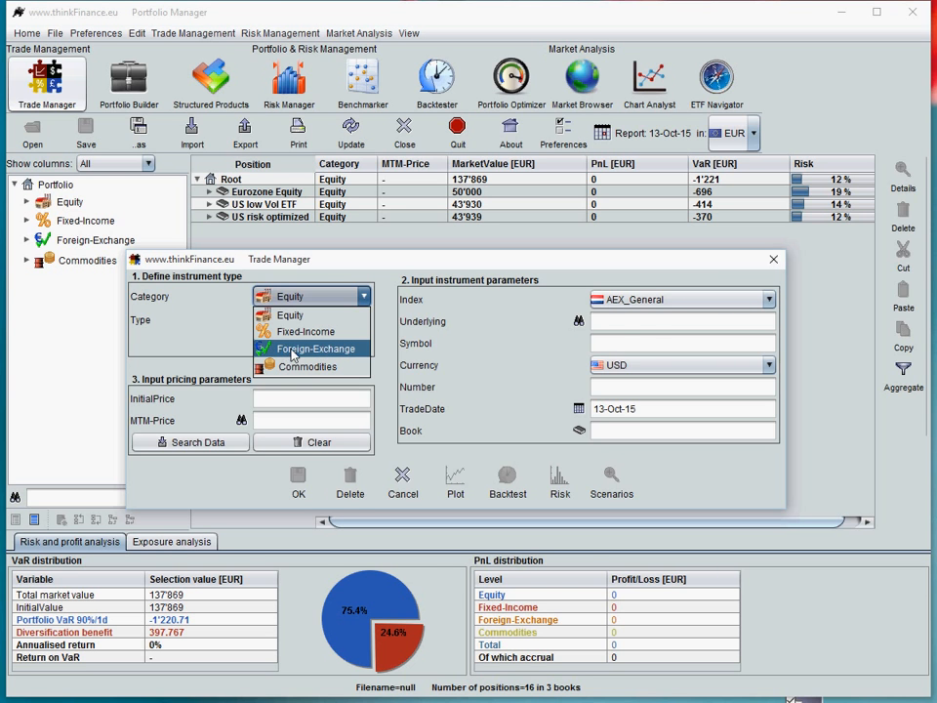
click(284, 355)
click(302, 330)
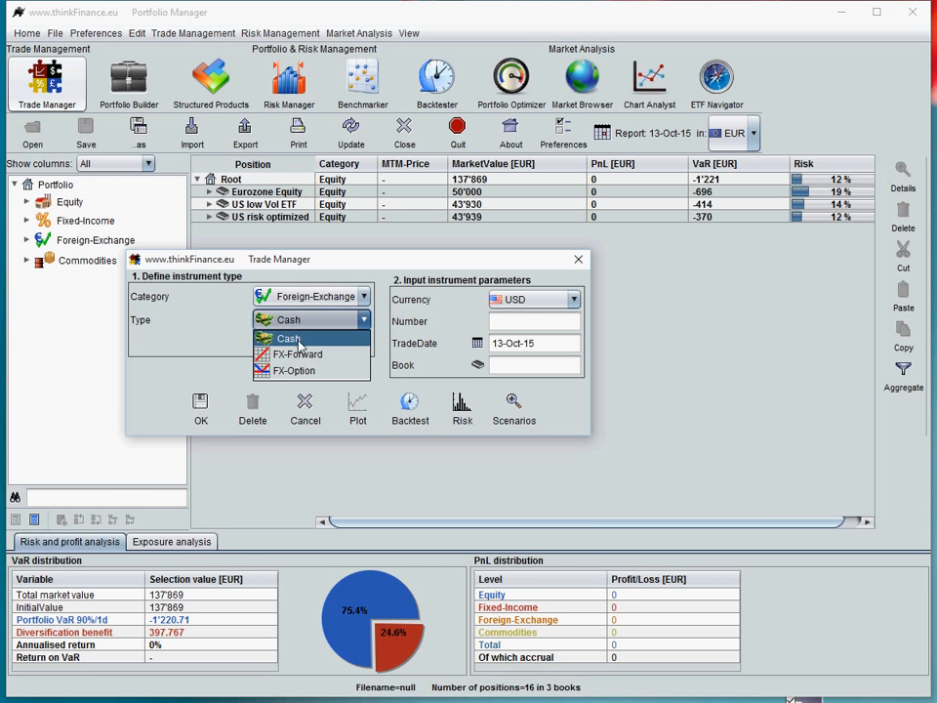
click(298, 355)
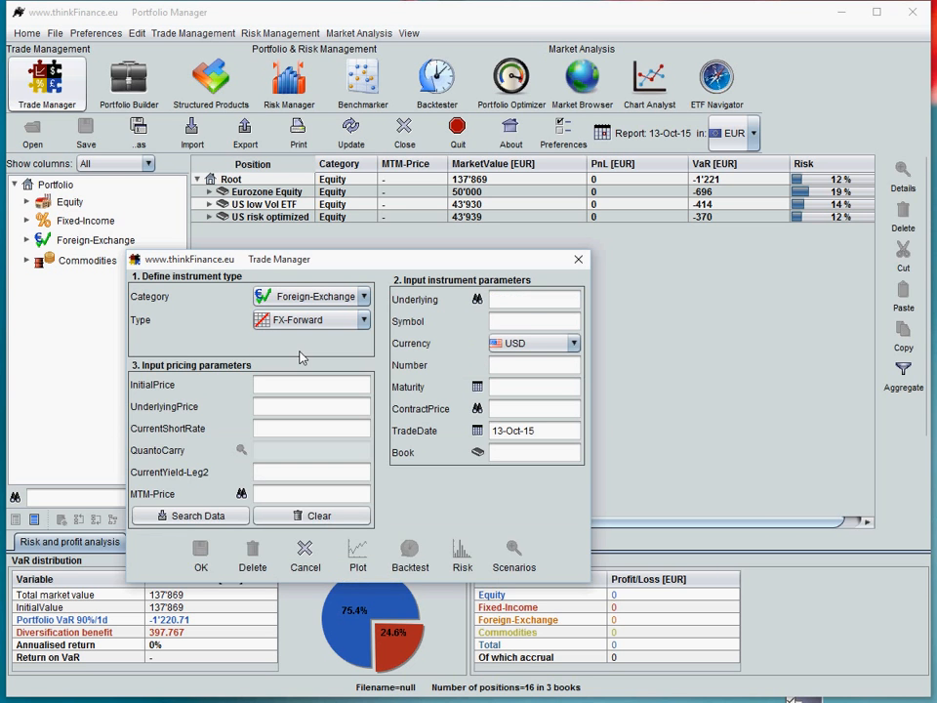
click(514, 322)
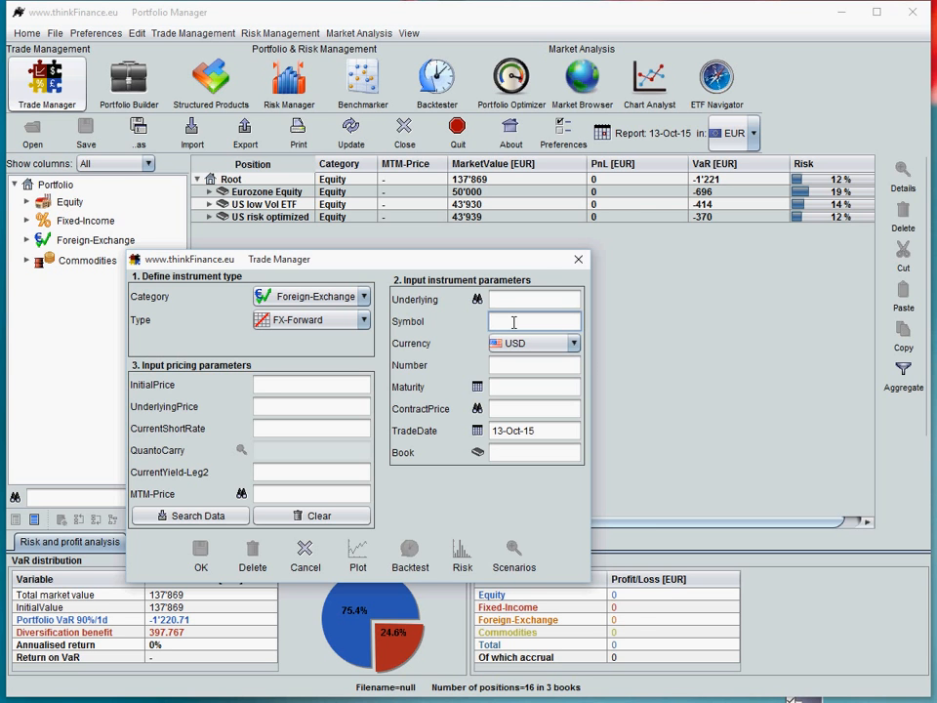
text(EUR)
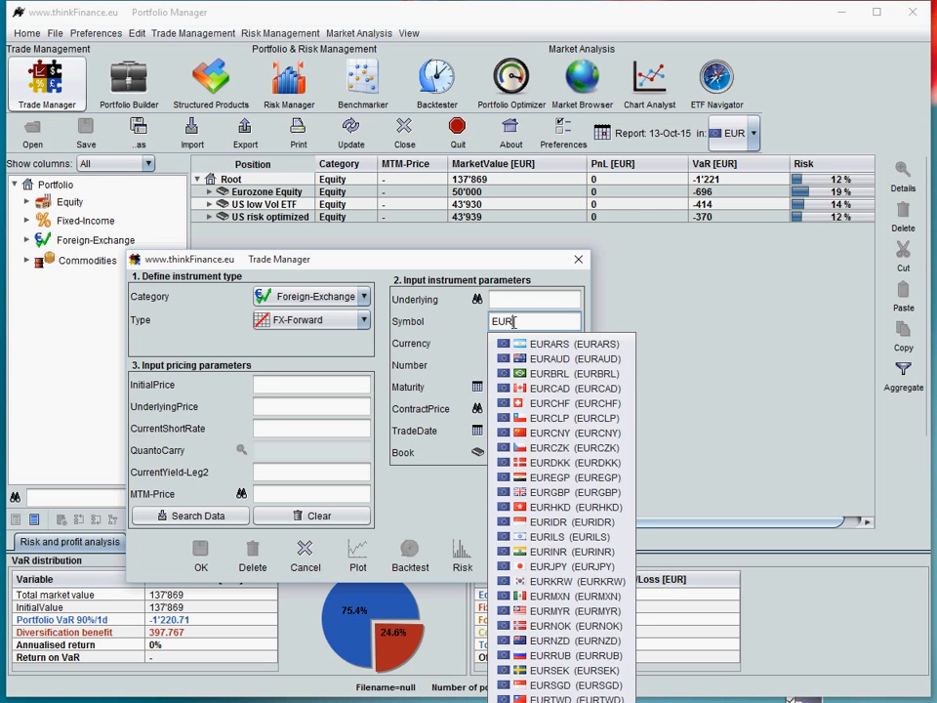
text(USD)
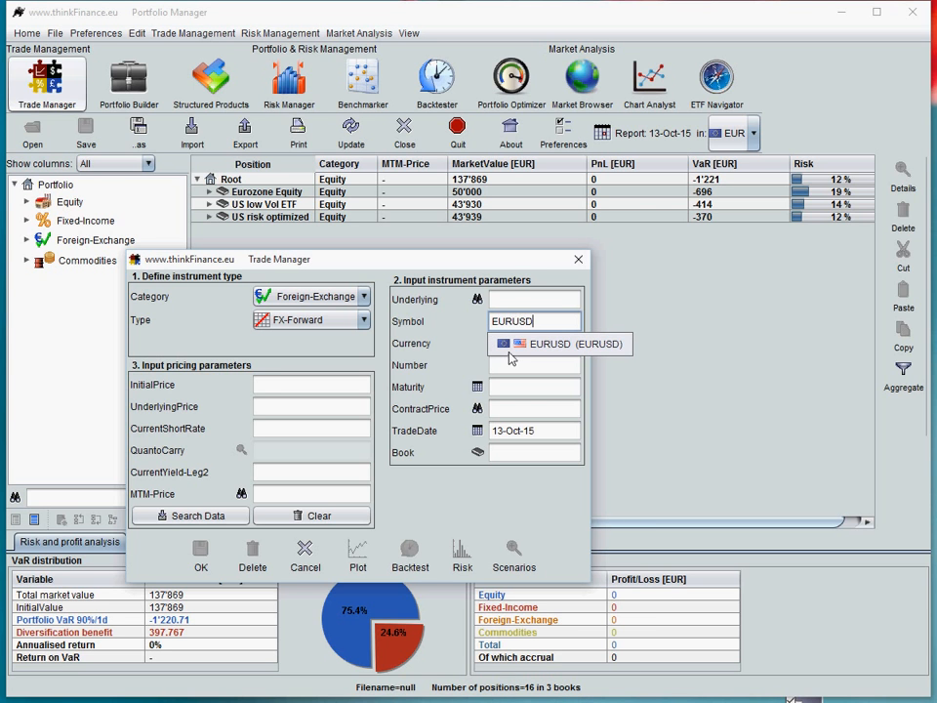
click(506, 344)
- Set the forward's number to $50000 and its maturity to 13-Oct-16, and look up the contract price
click(513, 365)
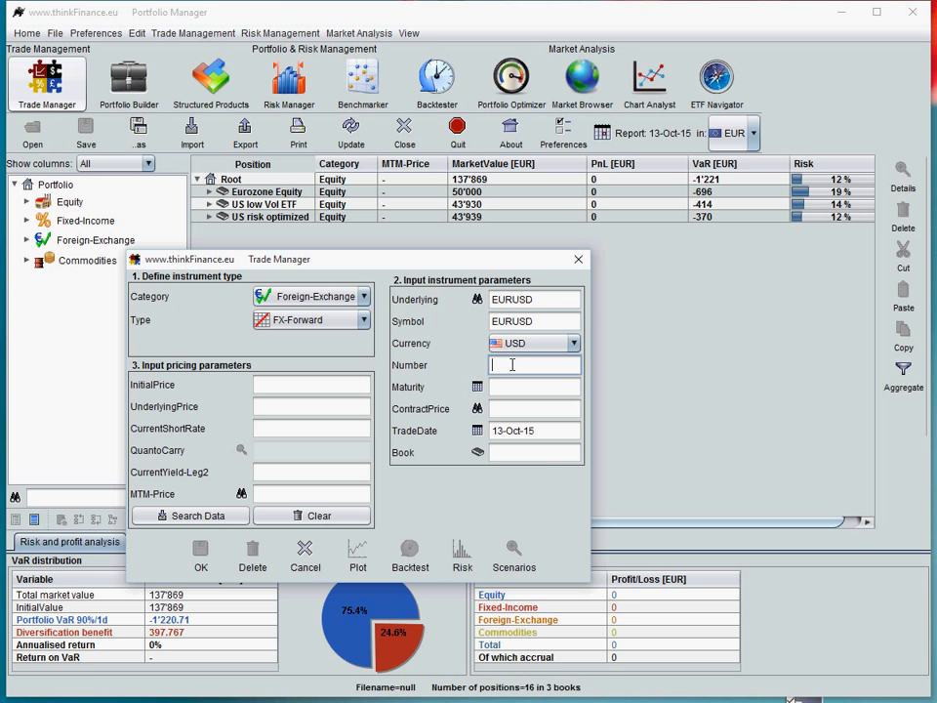
text(S)
text(50000)
click(477, 386)
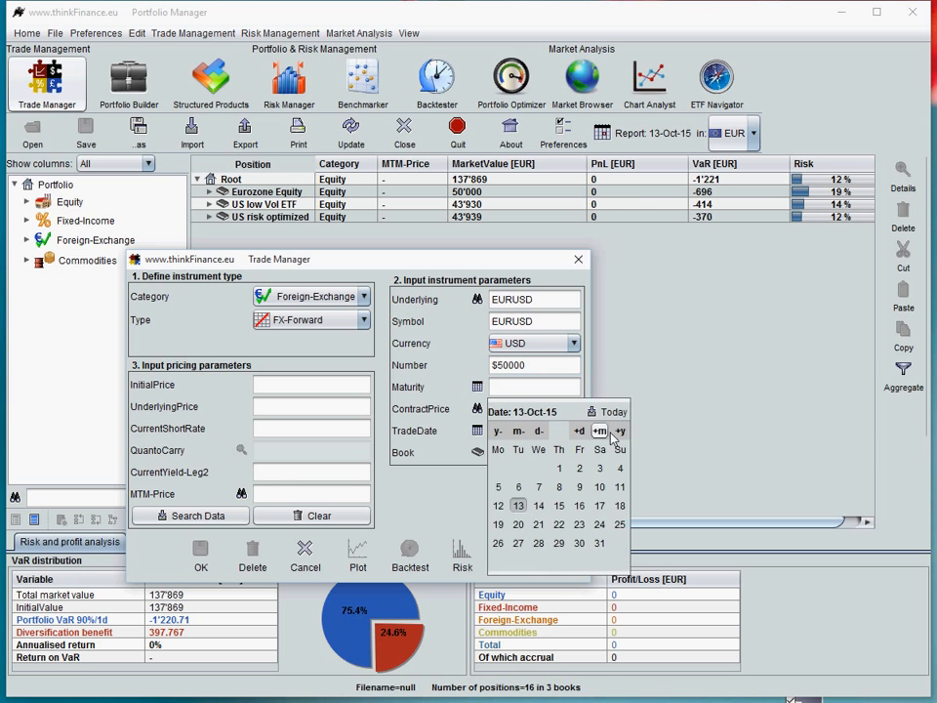
click(619, 431)
click(477, 387)
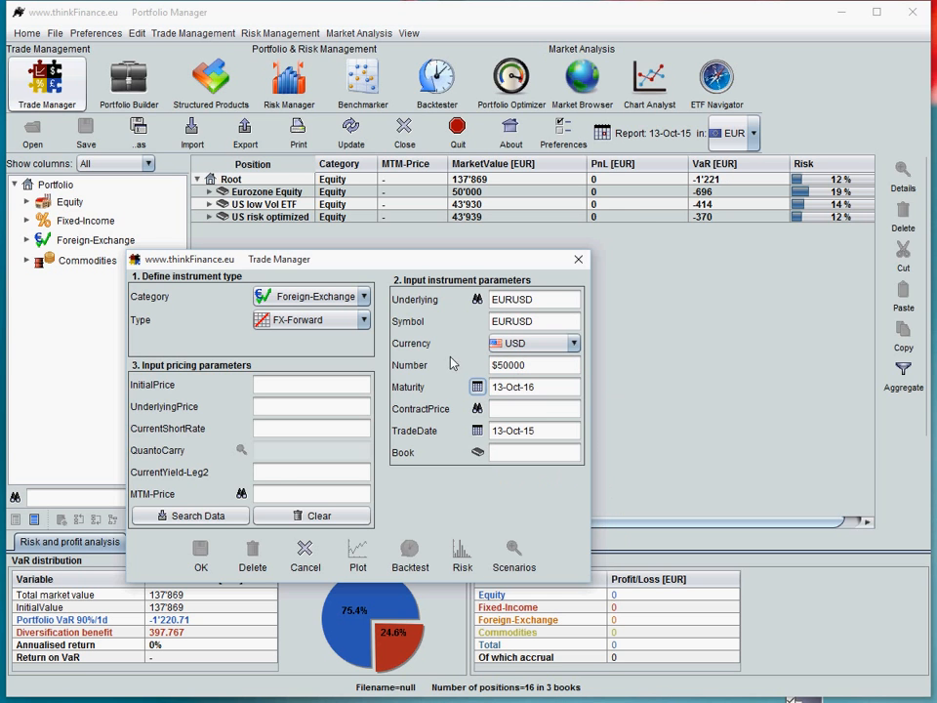
click(477, 408)
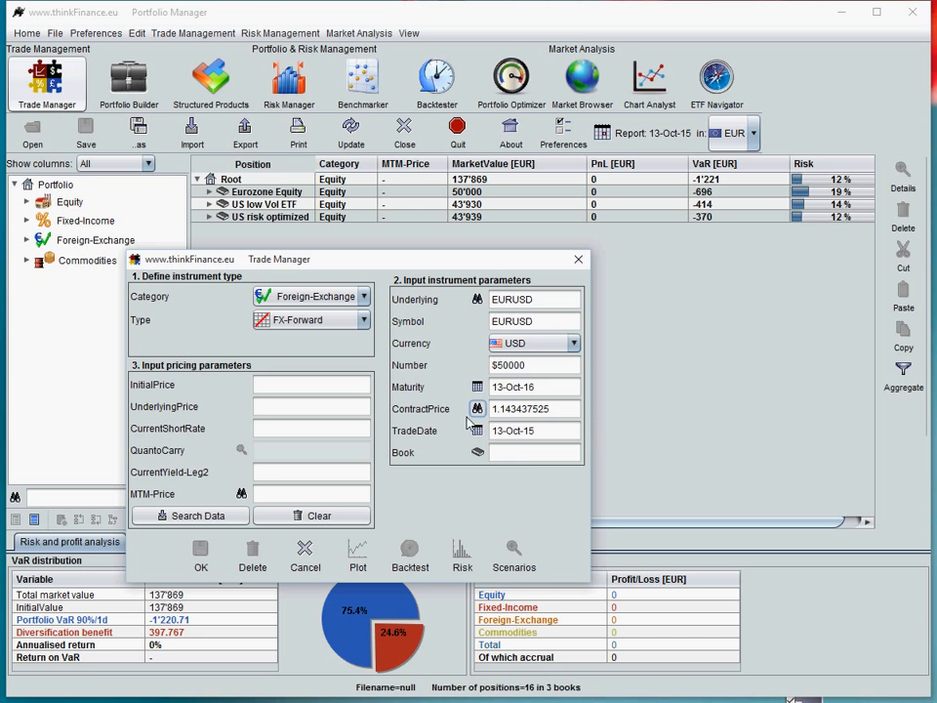
- Assign the EURUSD forward to book 3, fetch its pricing data, and save the trade
click(508, 451)
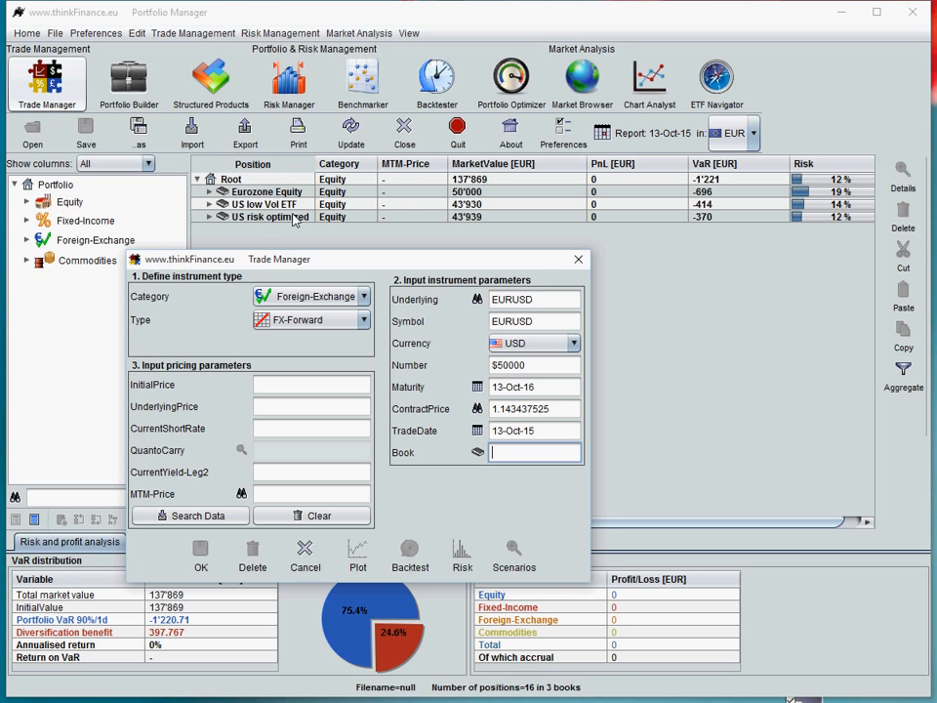
text(3)
click(187, 517)
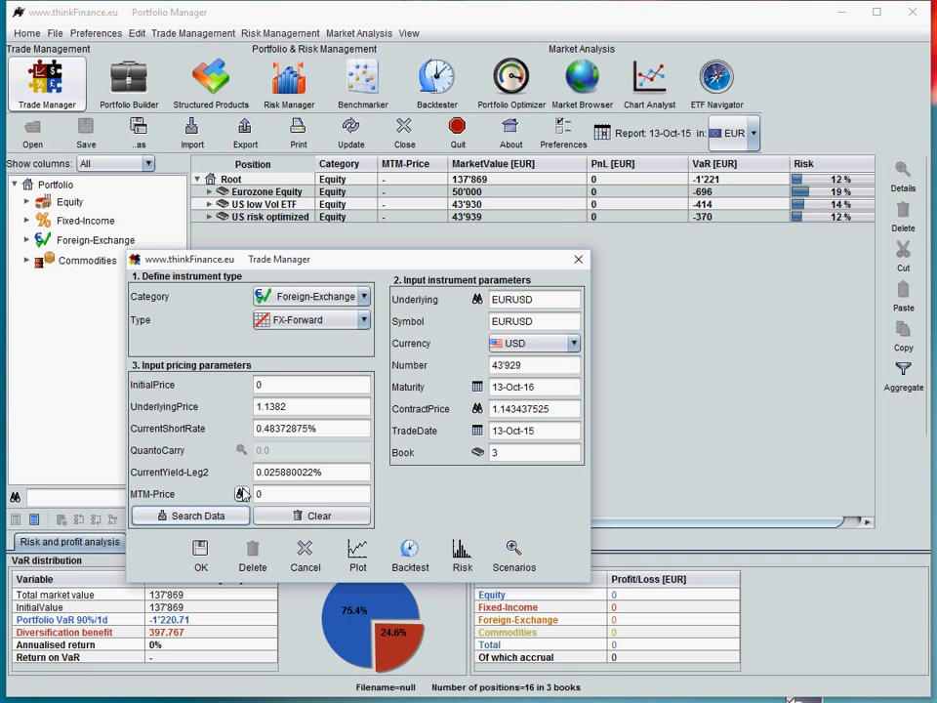
click(200, 556)
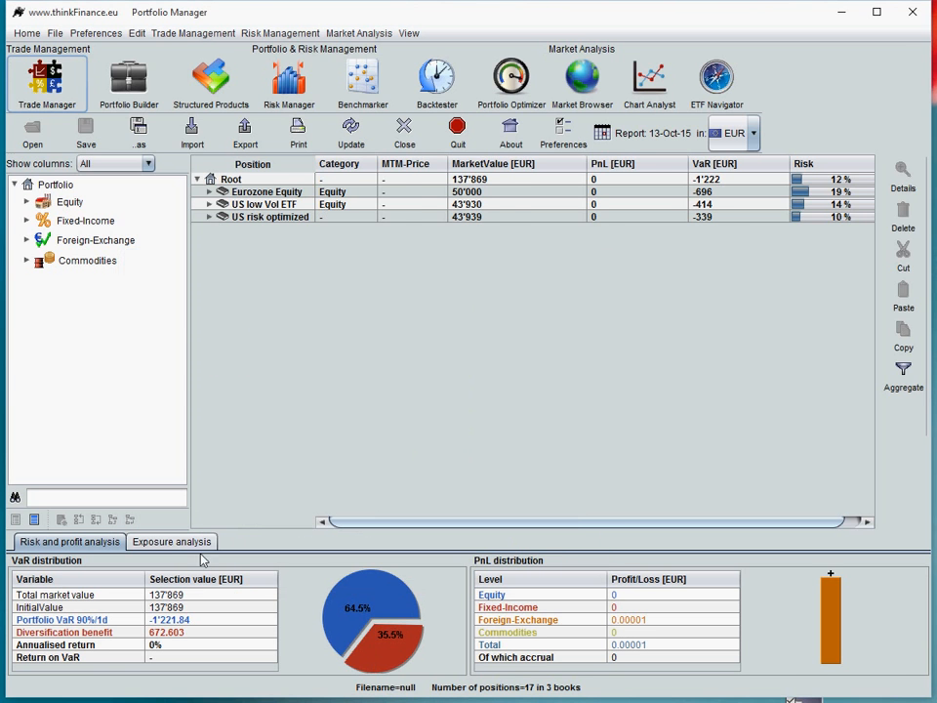
- Inspect the US risk optimized book's positions and compare the three books' value-at-risk in EUR and as a percentage of market value
click(209, 217)
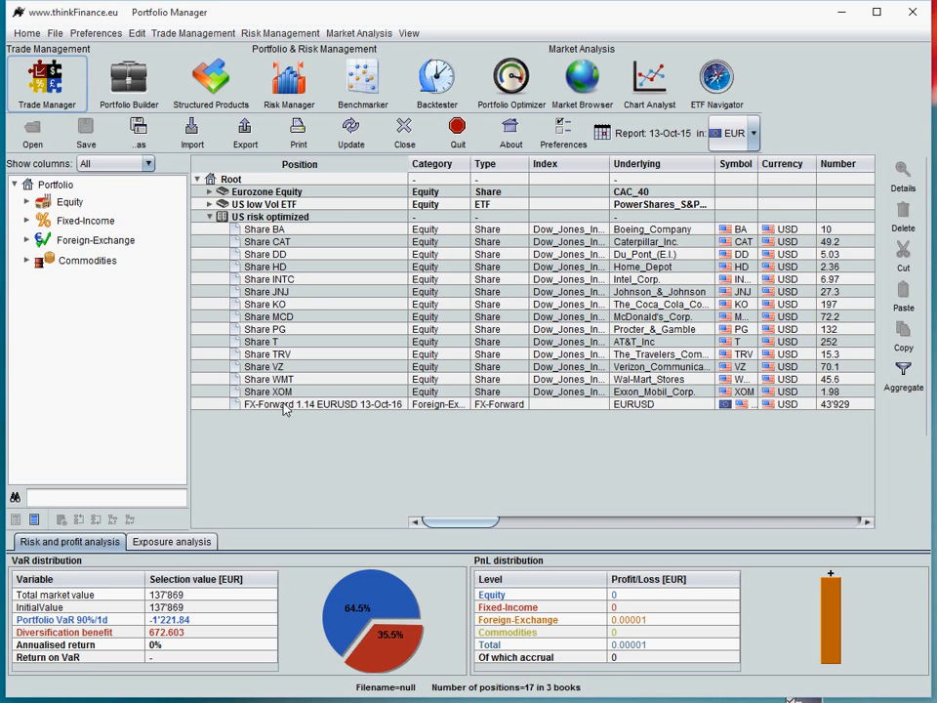
click(209, 217)
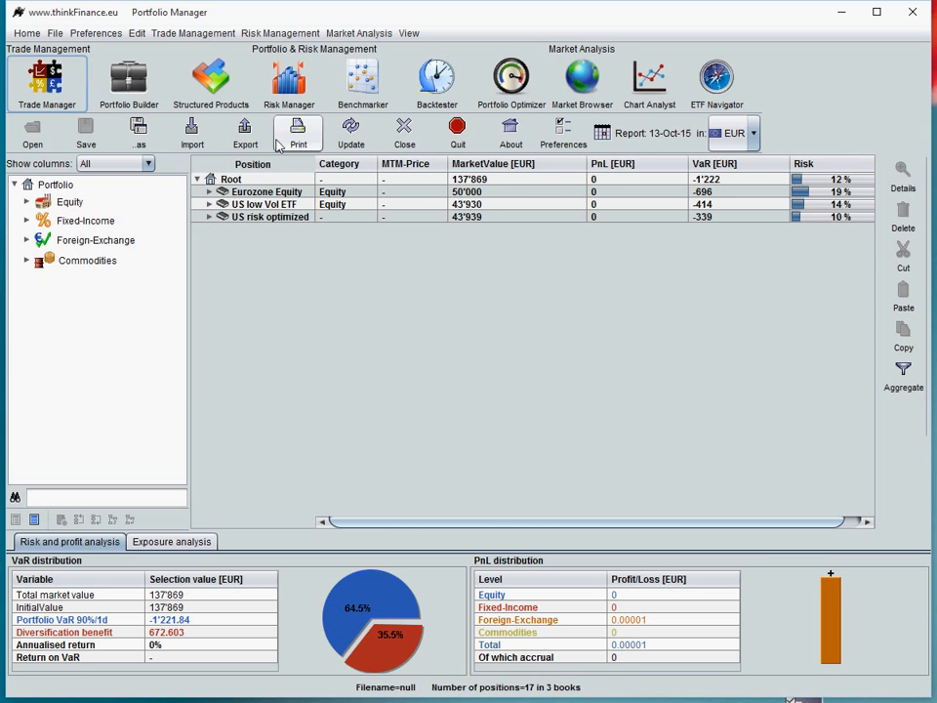
click(298, 98)
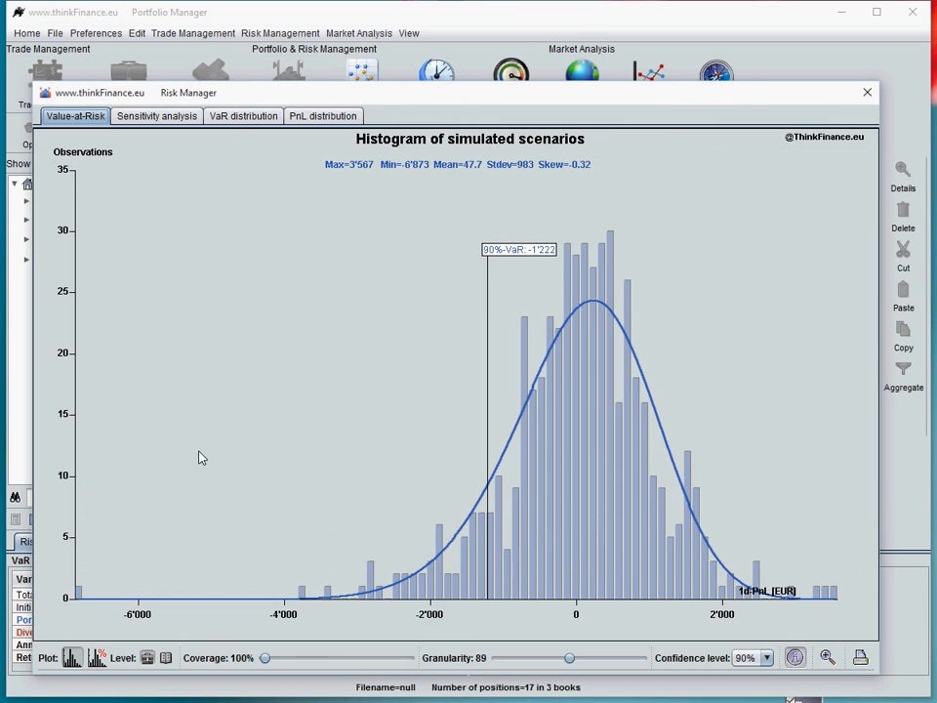
click(166, 657)
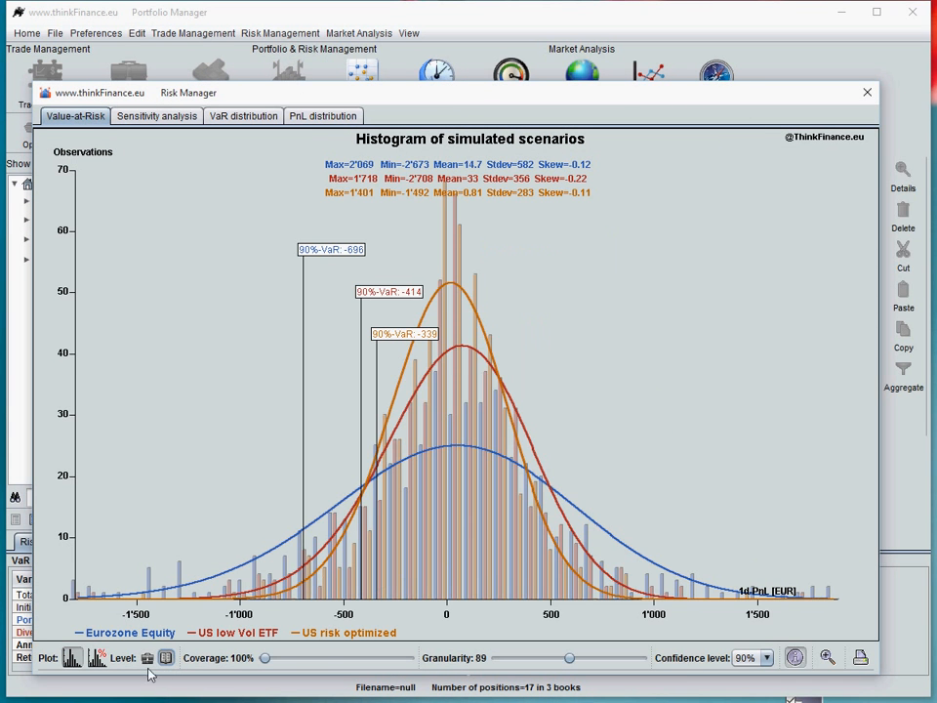
click(97, 657)
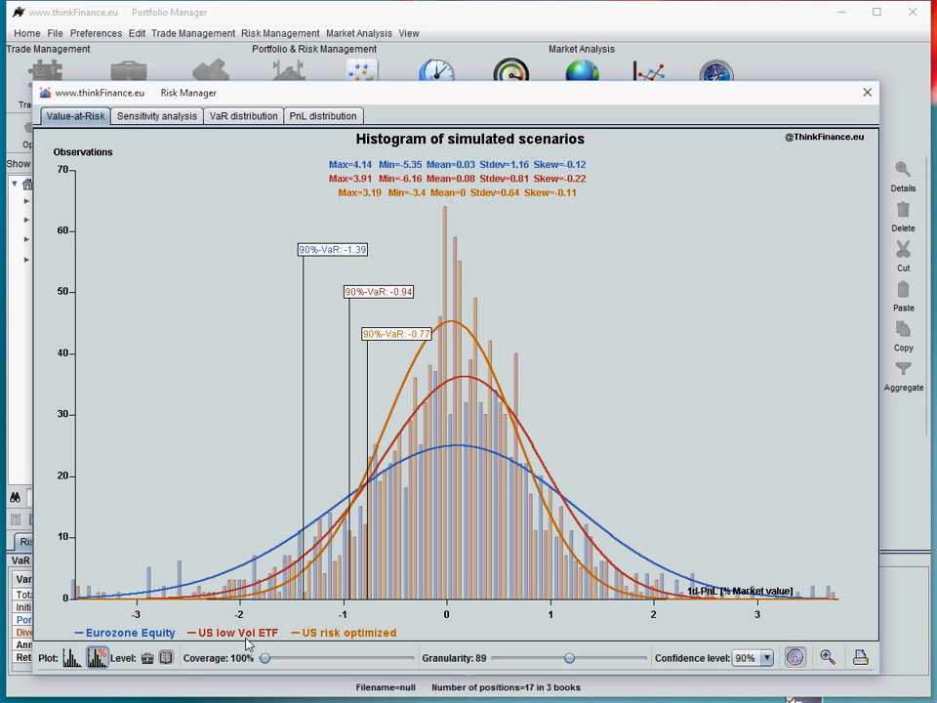
click(866, 91)
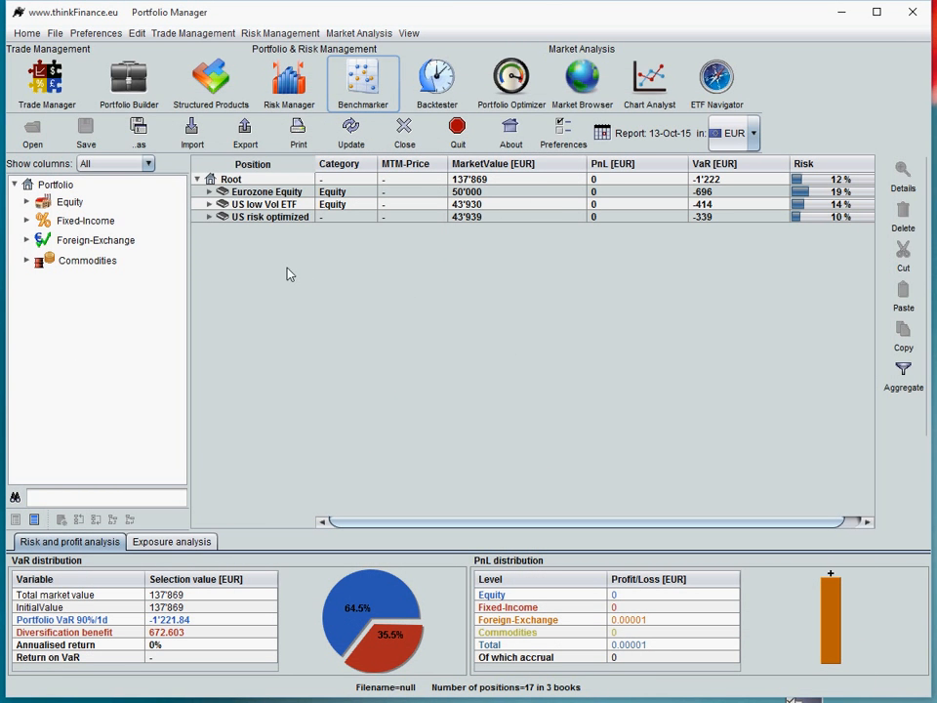
- Examine the payoff diagrams of the capital-protection certificate templates in the Structured Products Factory
click(202, 98)
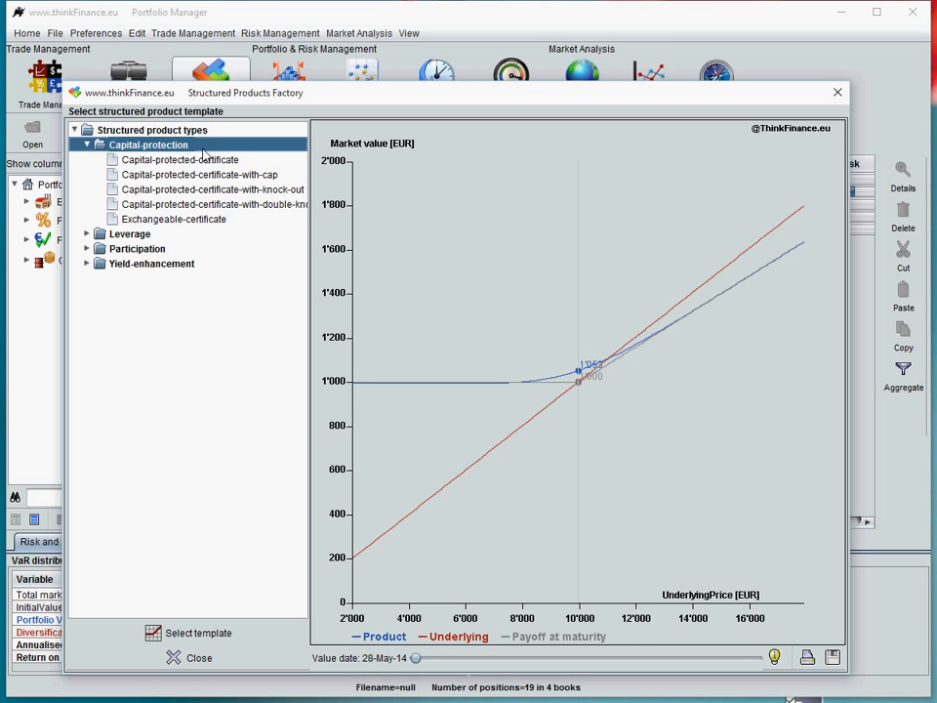
click(204, 163)
click(203, 176)
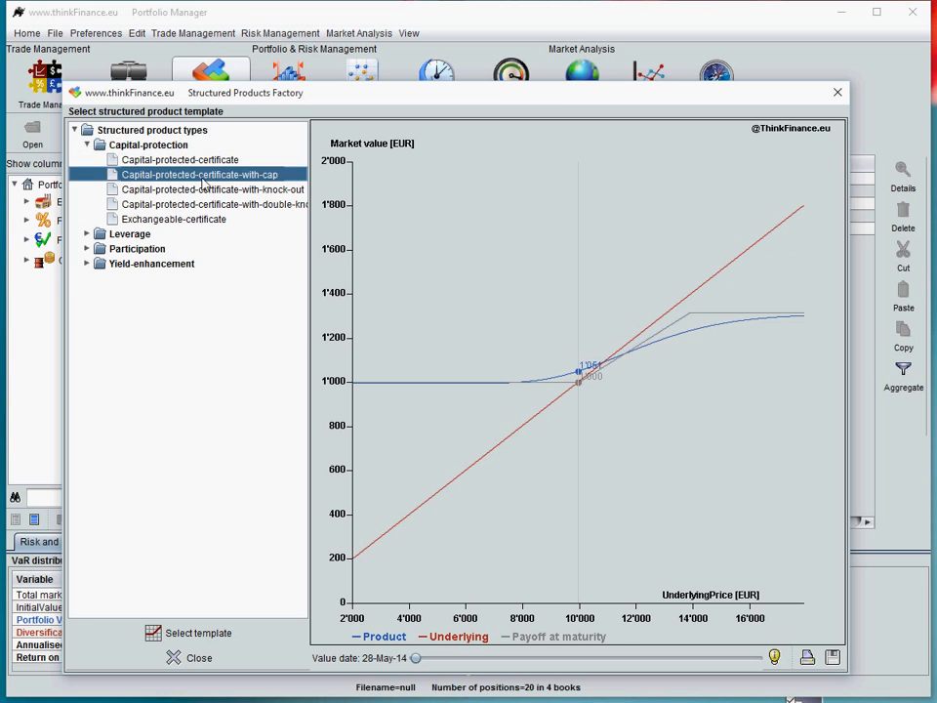
click(205, 190)
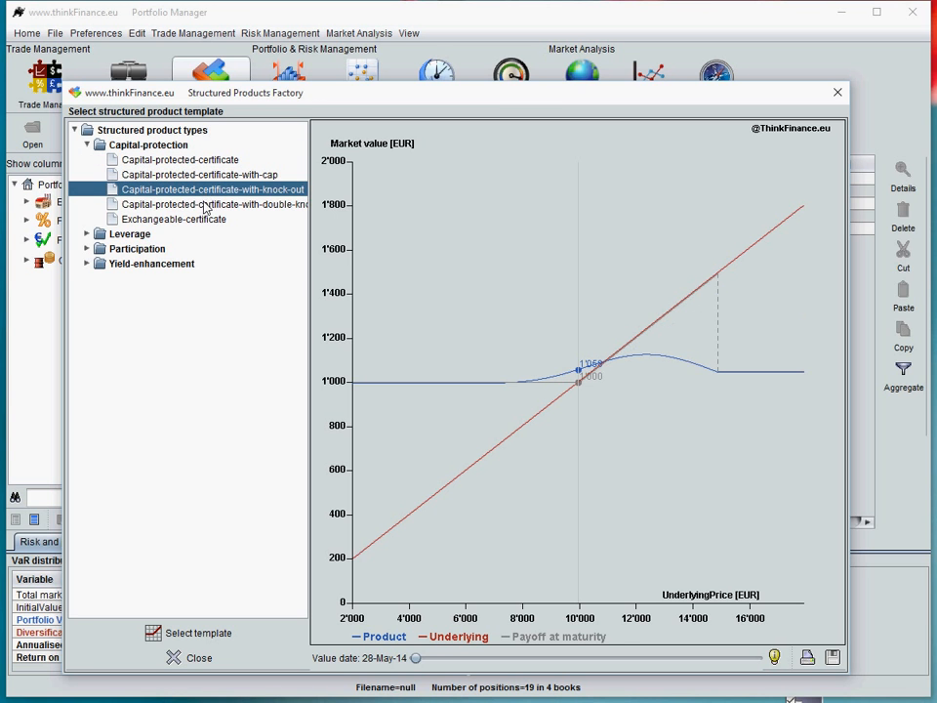
click(205, 206)
click(203, 220)
click(204, 205)
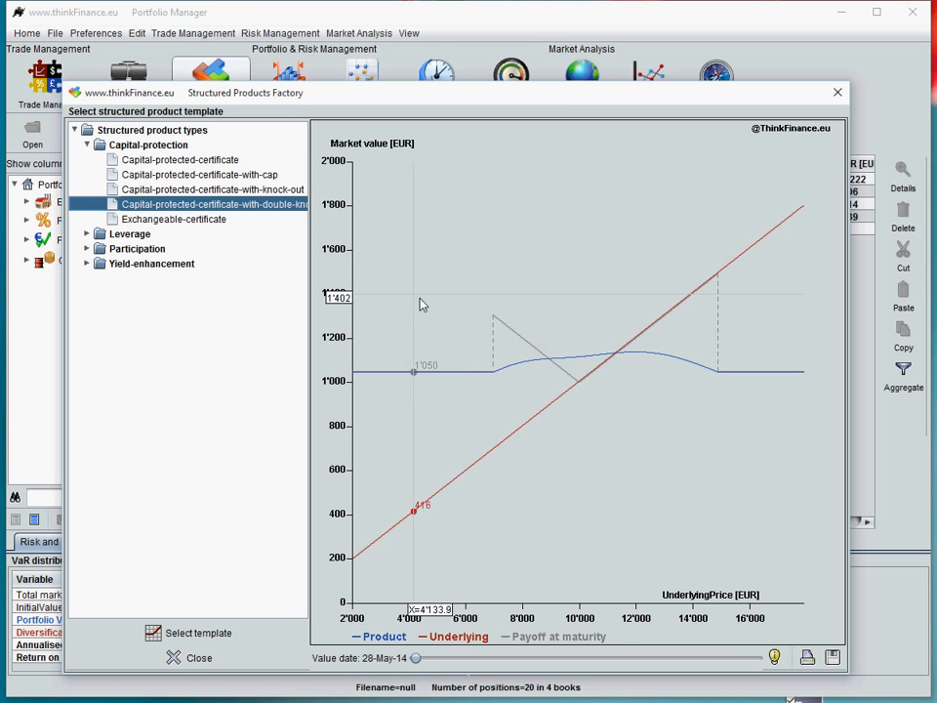
click(223, 189)
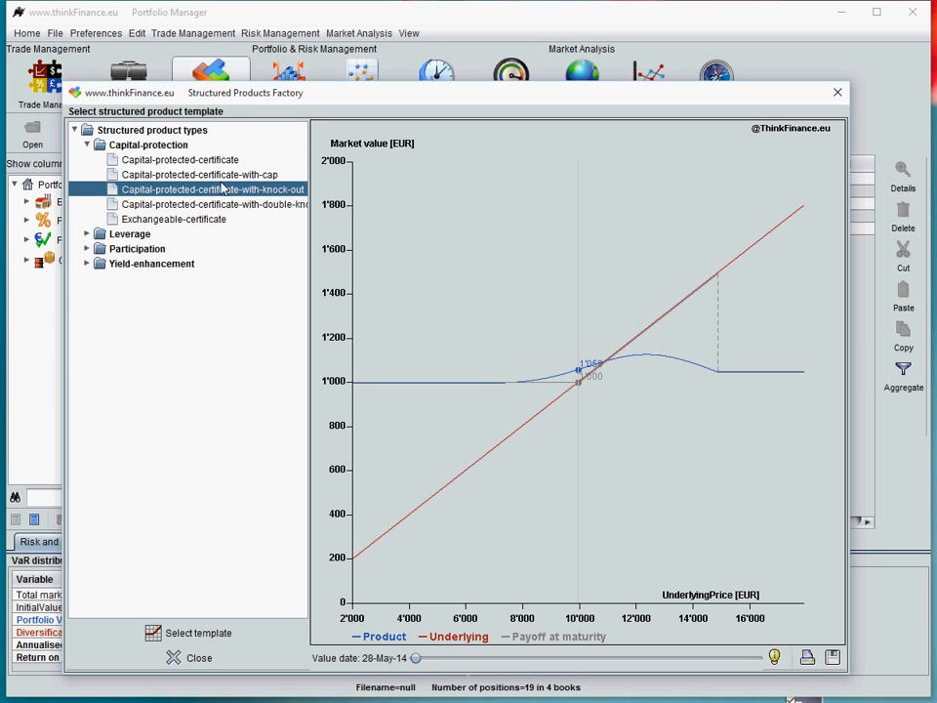
click(218, 174)
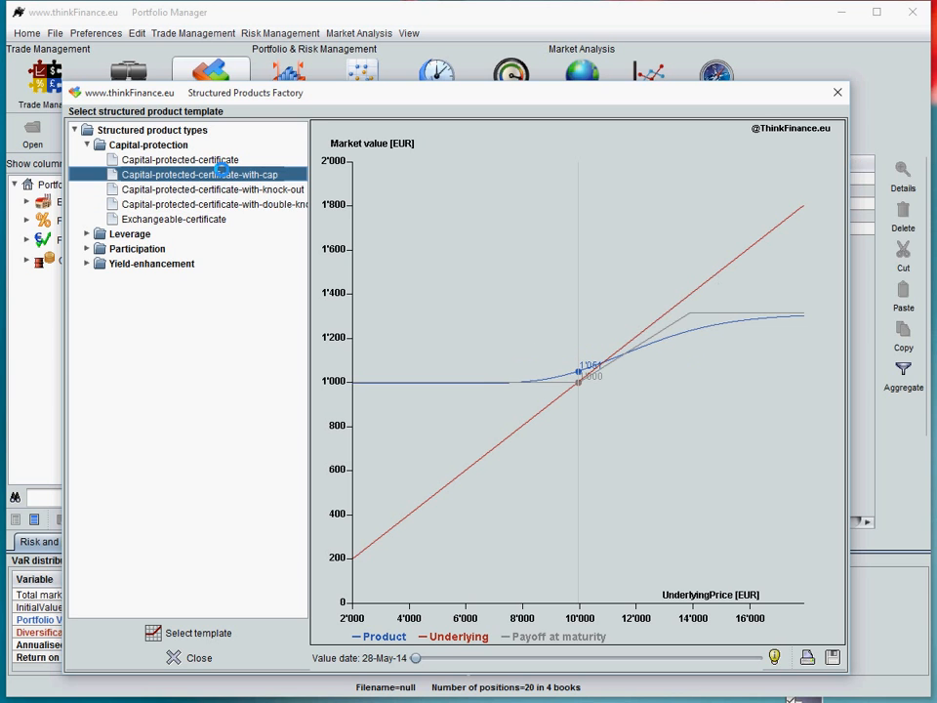
- Compare the airbag certificate's payoff with the capital-protected certificate's, and choose the Airbag-certificate template from the Participation products
click(88, 249)
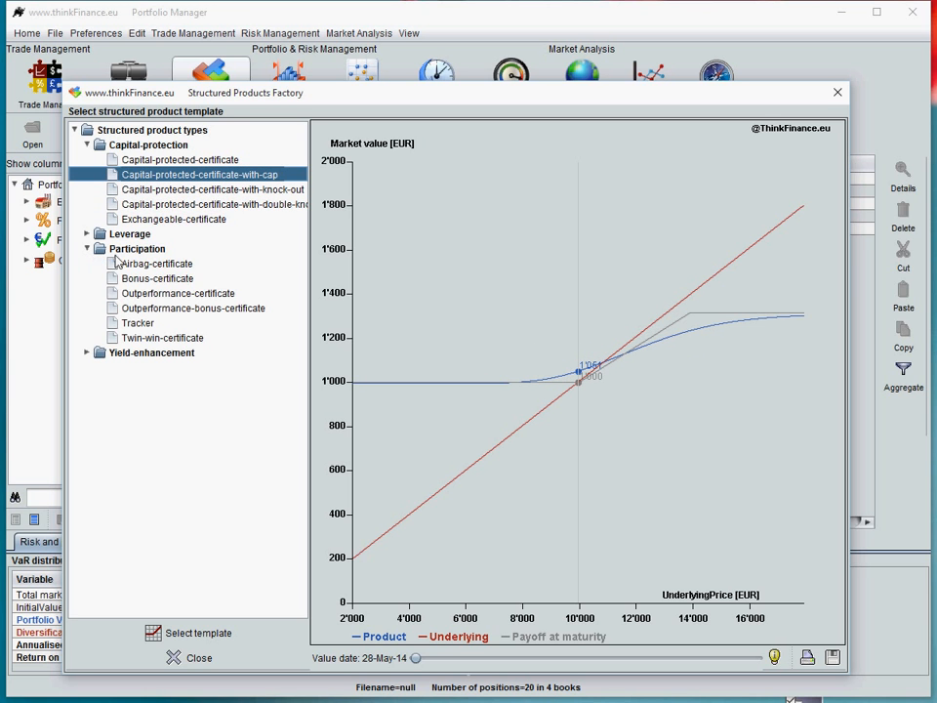
click(130, 281)
click(137, 266)
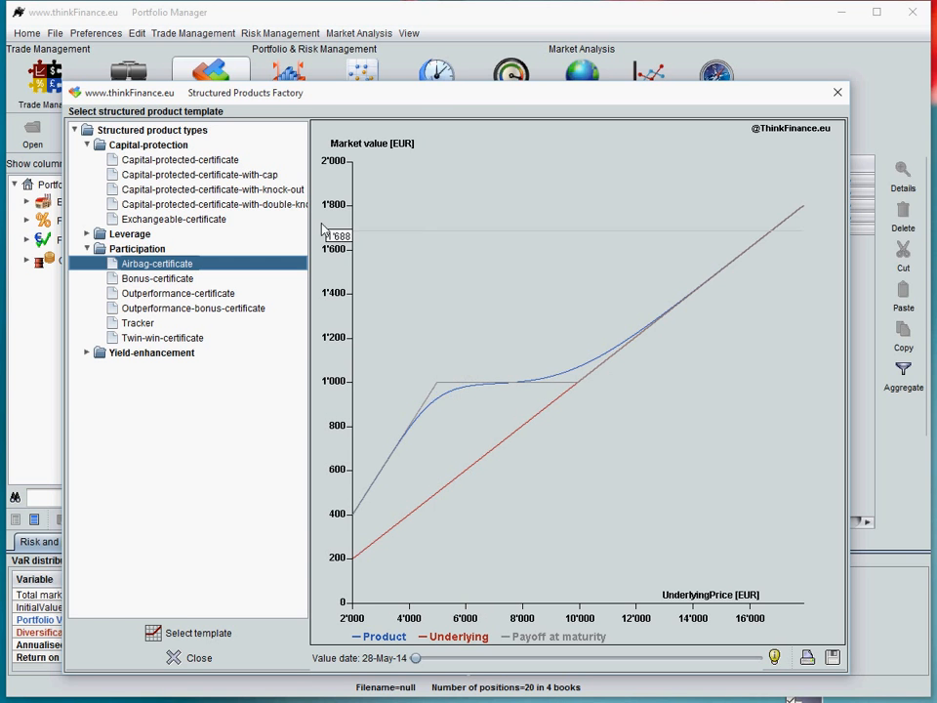
click(226, 158)
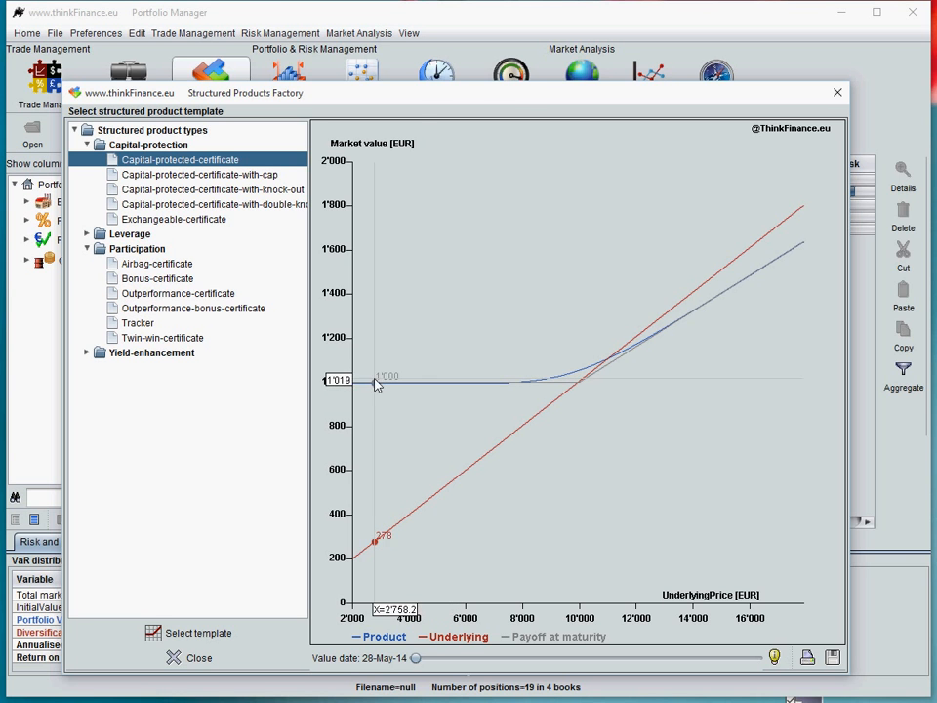
click(184, 265)
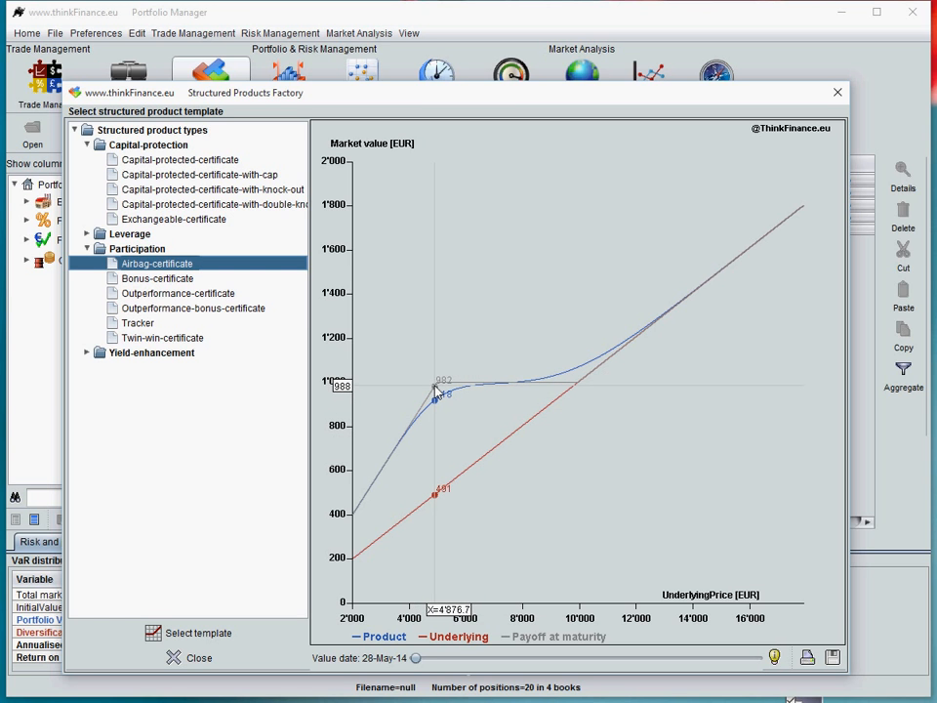
click(260, 636)
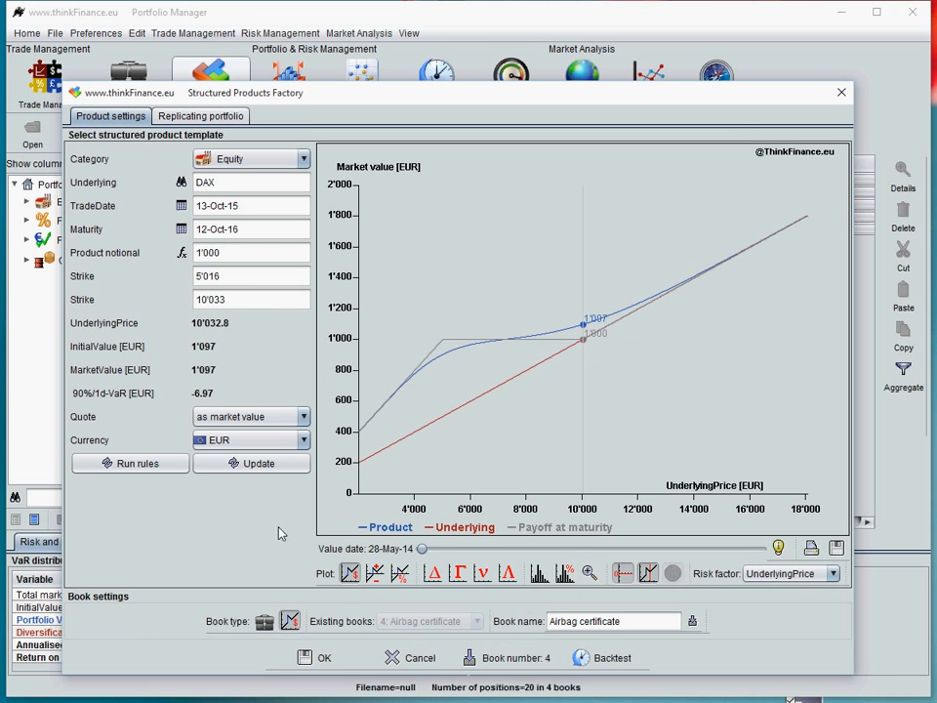
- Set the airbag certificate's underlying to the S&P_500 index
click(180, 183)
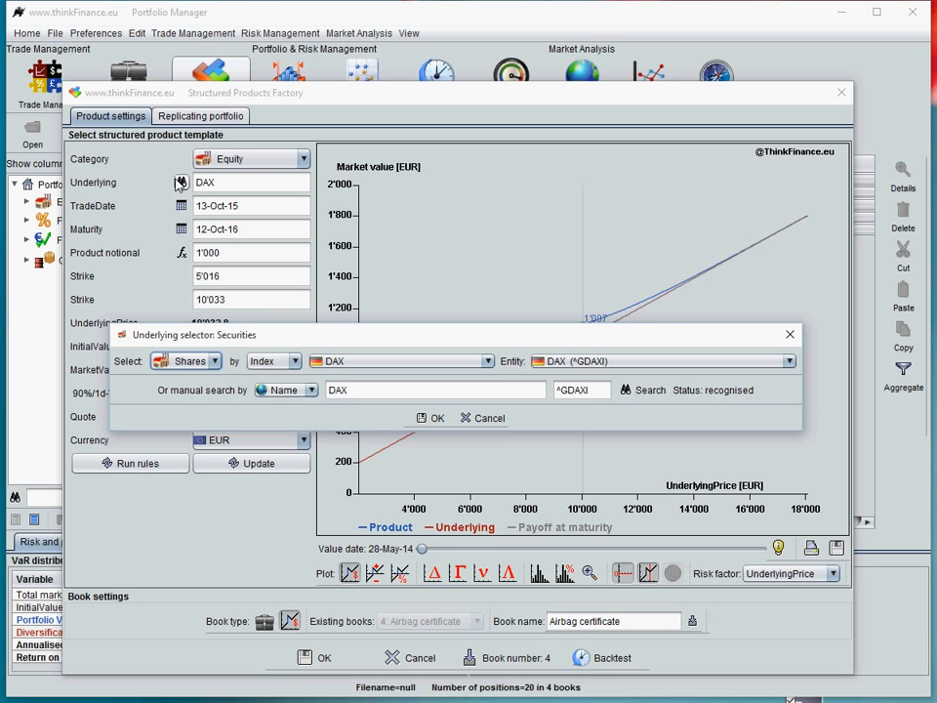
click(333, 363)
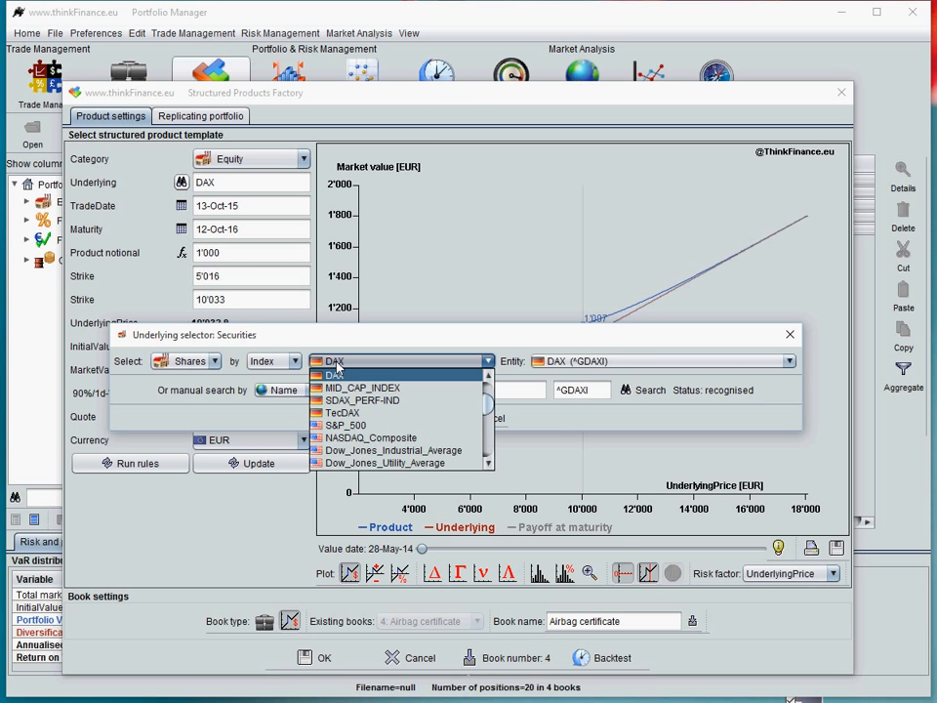
click(336, 427)
click(400, 419)
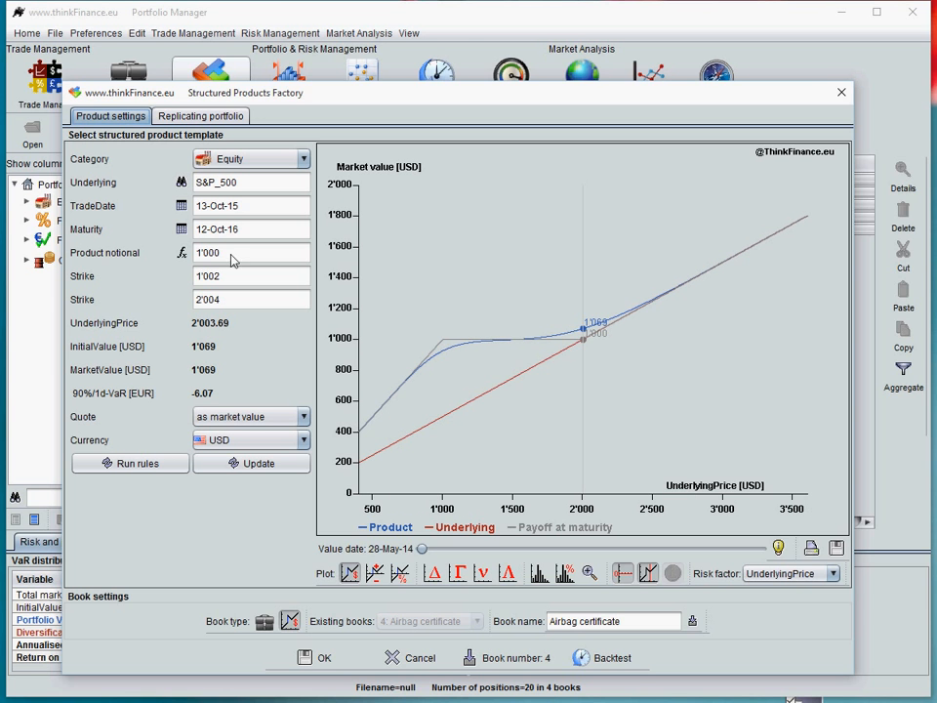
- Price the airbag certificate with a product notional of 50000 in EUR (Quanto), and save it as book 4
click(181, 254)
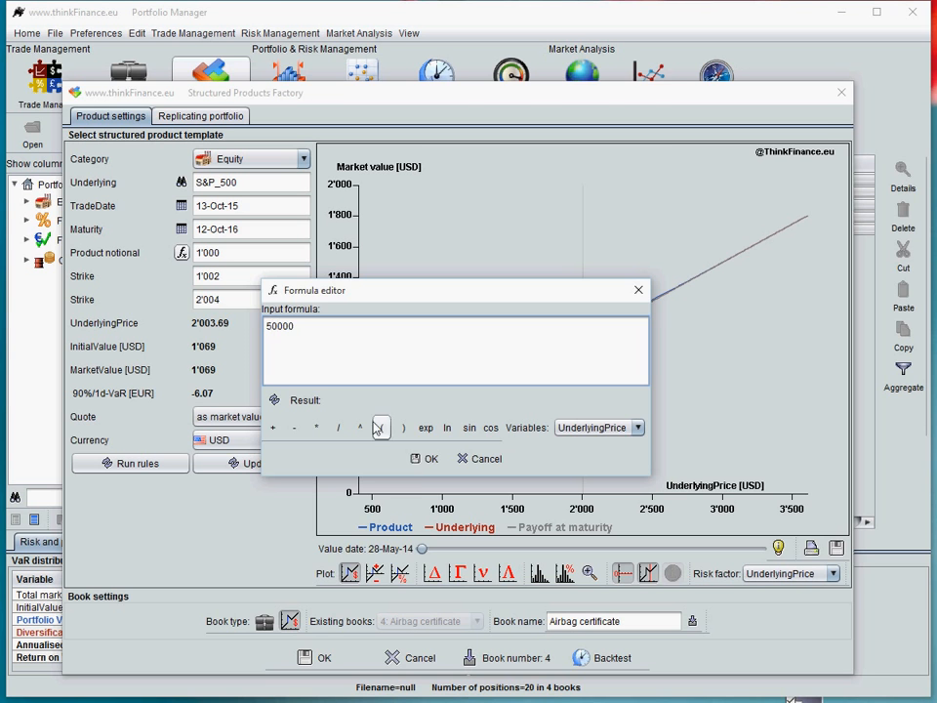
click(426, 458)
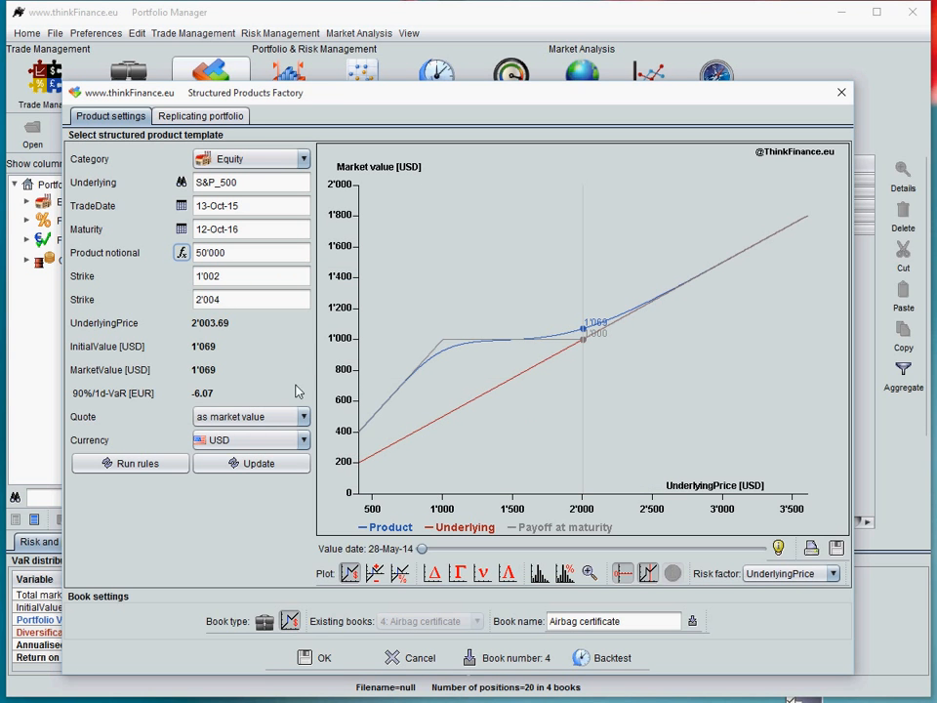
click(268, 444)
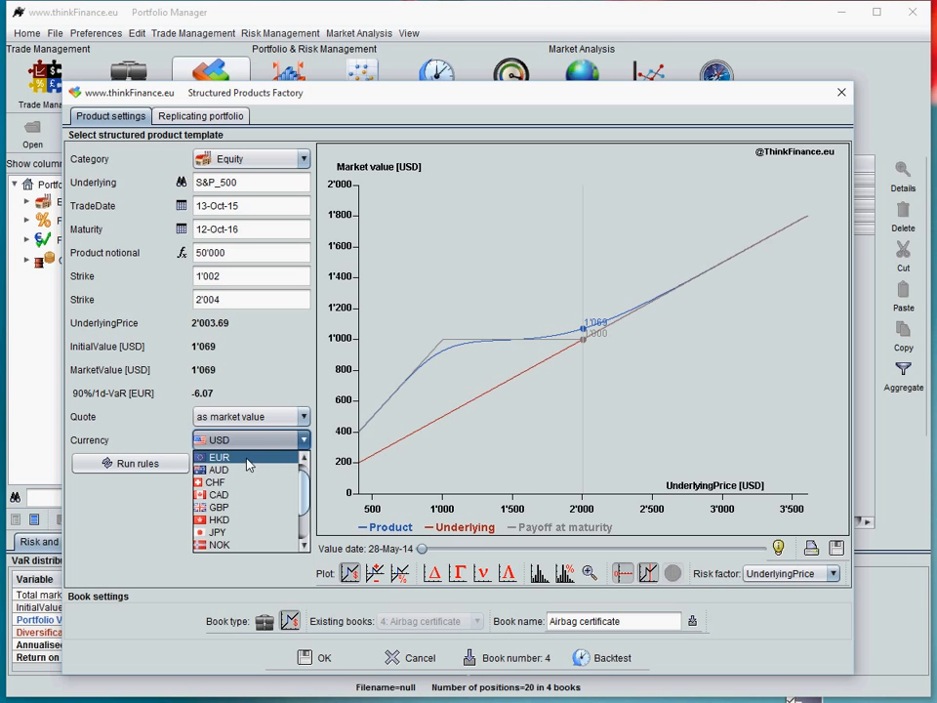
click(248, 459)
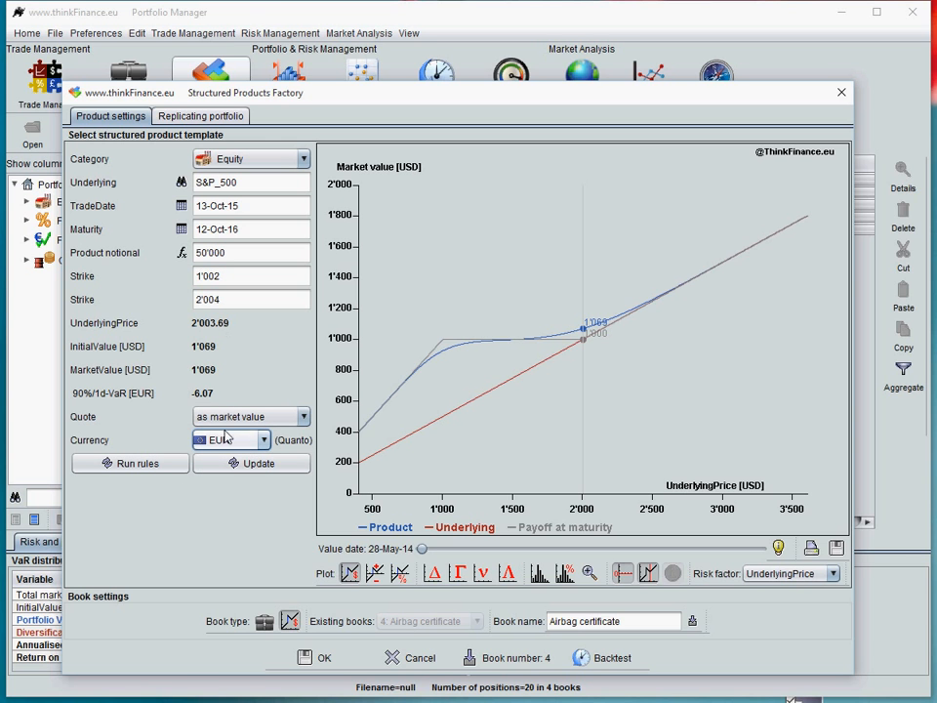
click(150, 465)
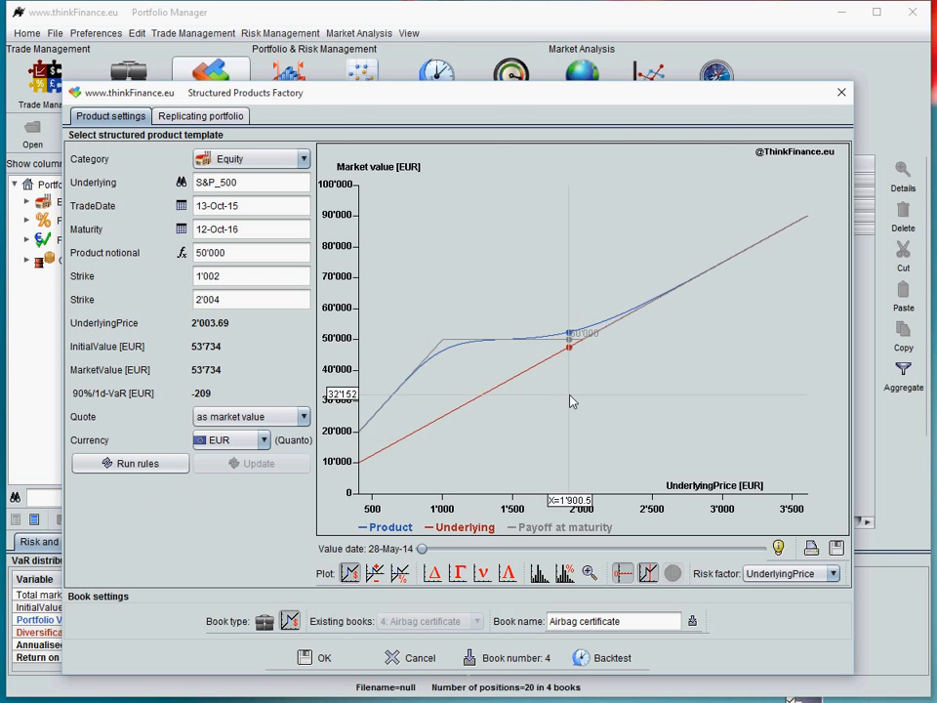
click(325, 660)
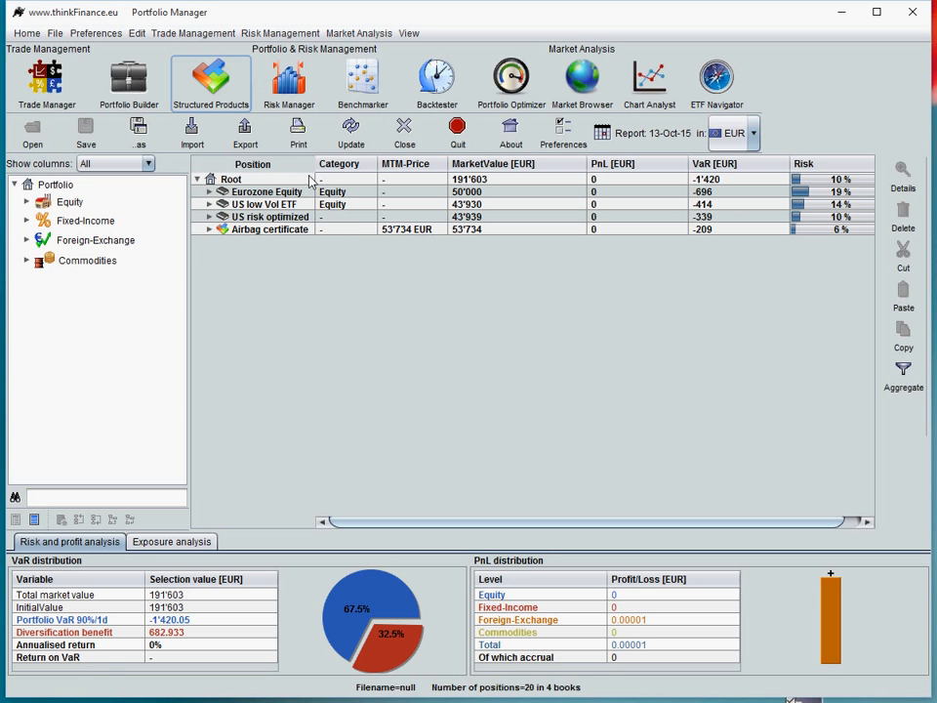
- Compare the simulated value-at-risk histograms of the four books in EUR and as a percentage of market value
click(293, 90)
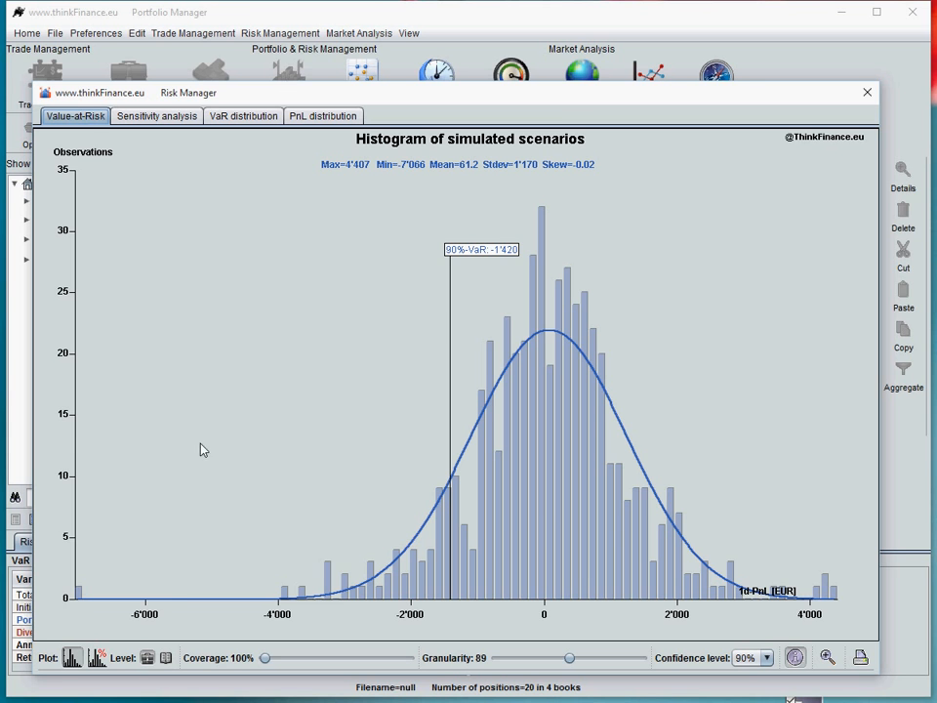
click(165, 658)
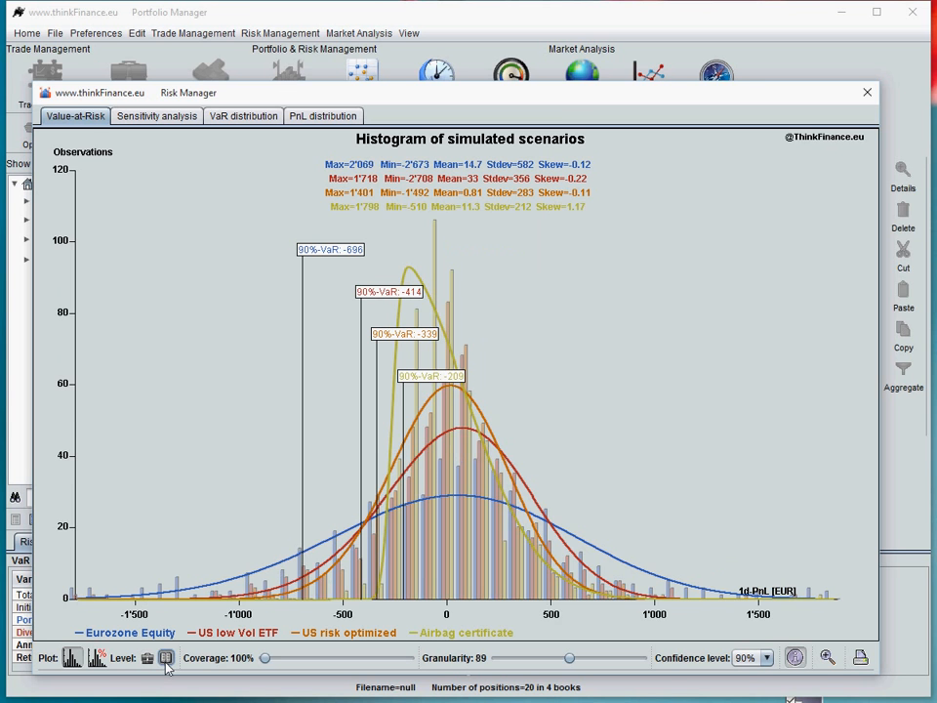
click(96, 658)
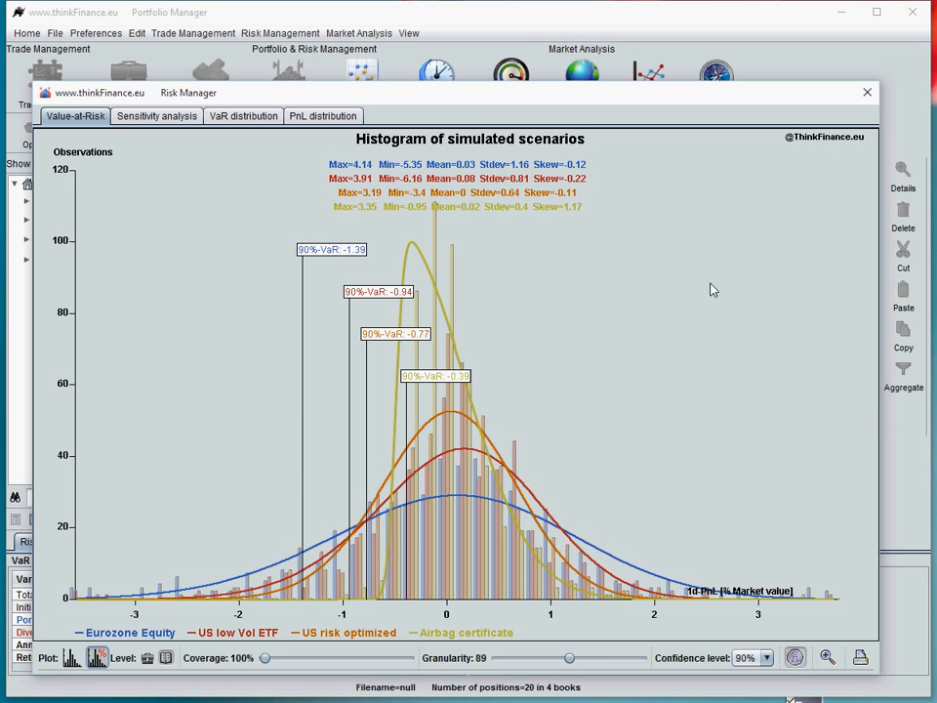
click(866, 93)
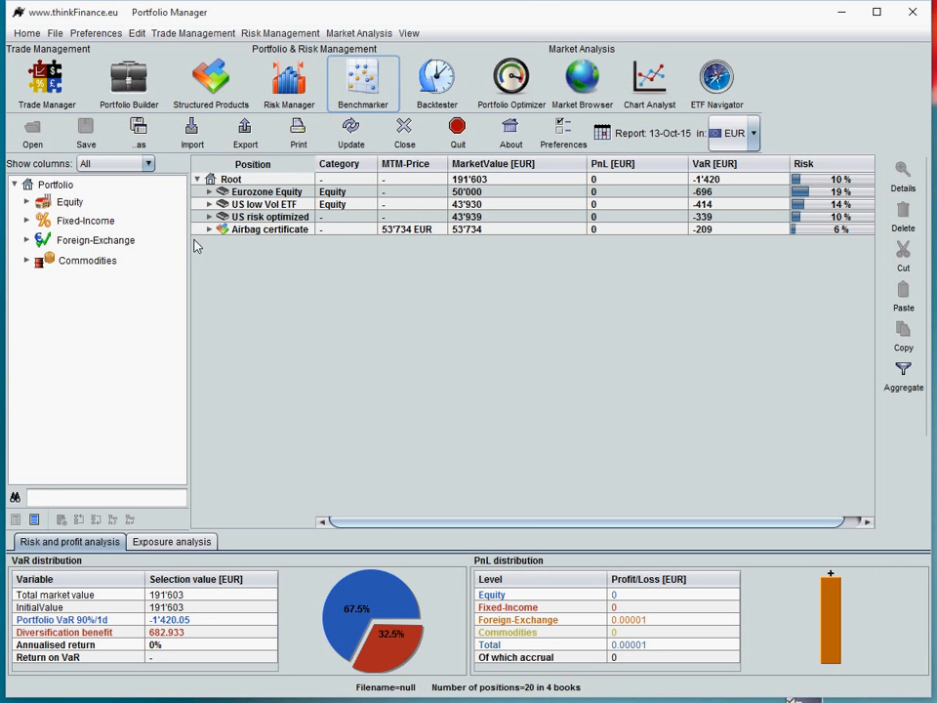
- Compare the diversification benefit of combining Eurozone Equity with the US low Vol ETF, US risk optimized and Airbag certificate books in turn
click(405, 193)
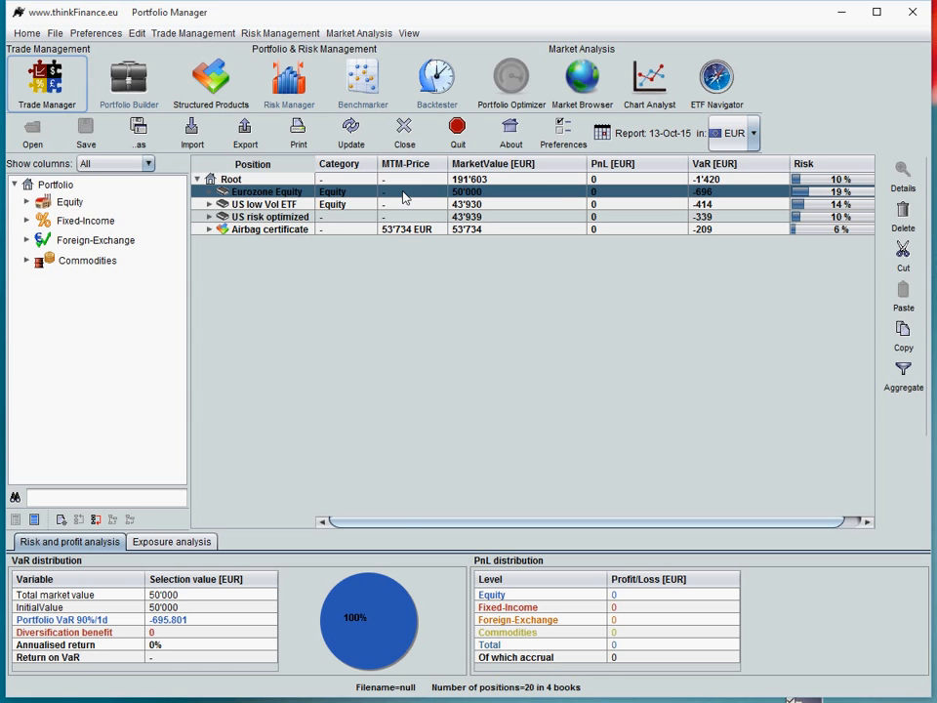
shift+click(406, 204)
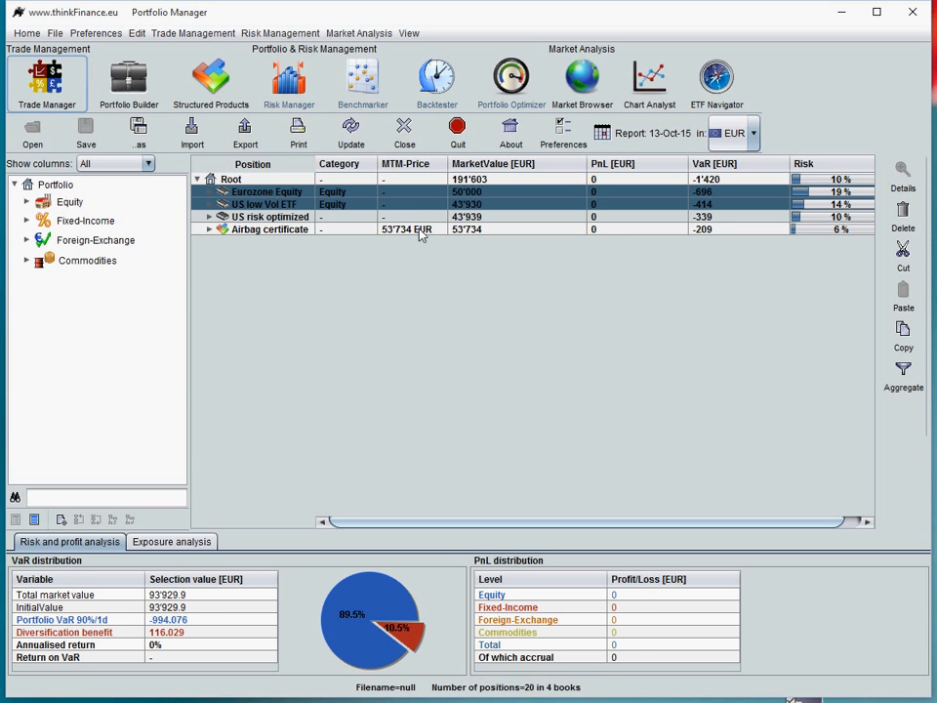
click(407, 194)
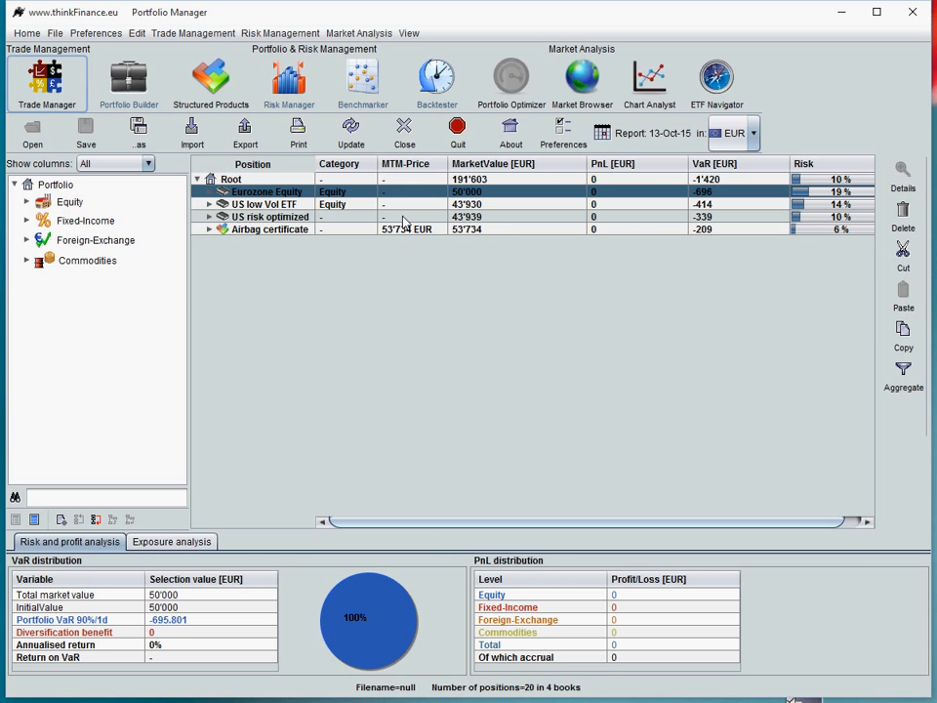
ctrl+click(397, 216)
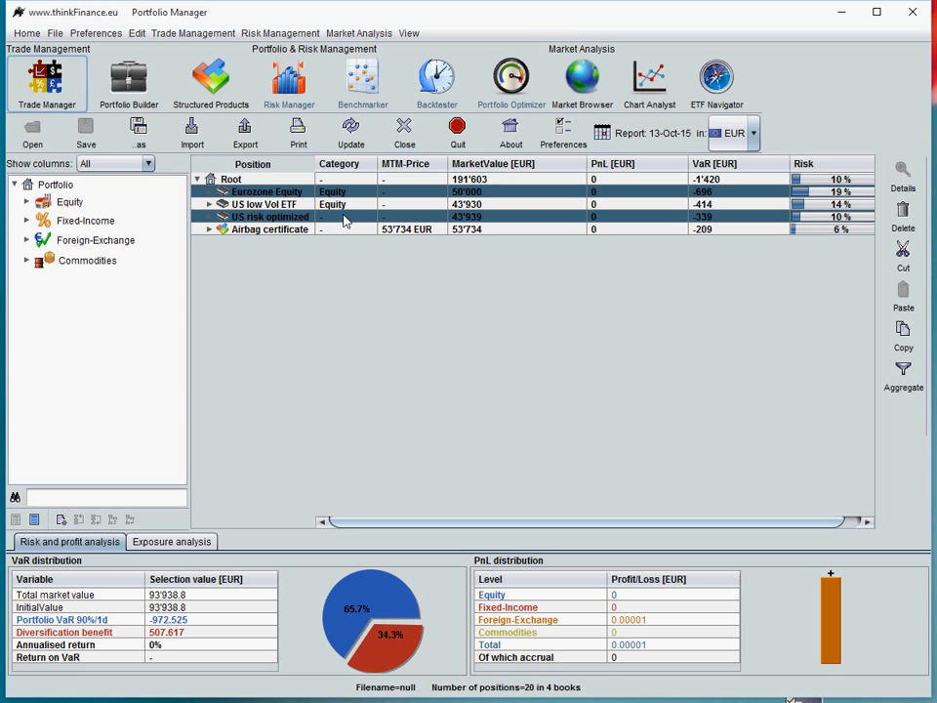
click(396, 193)
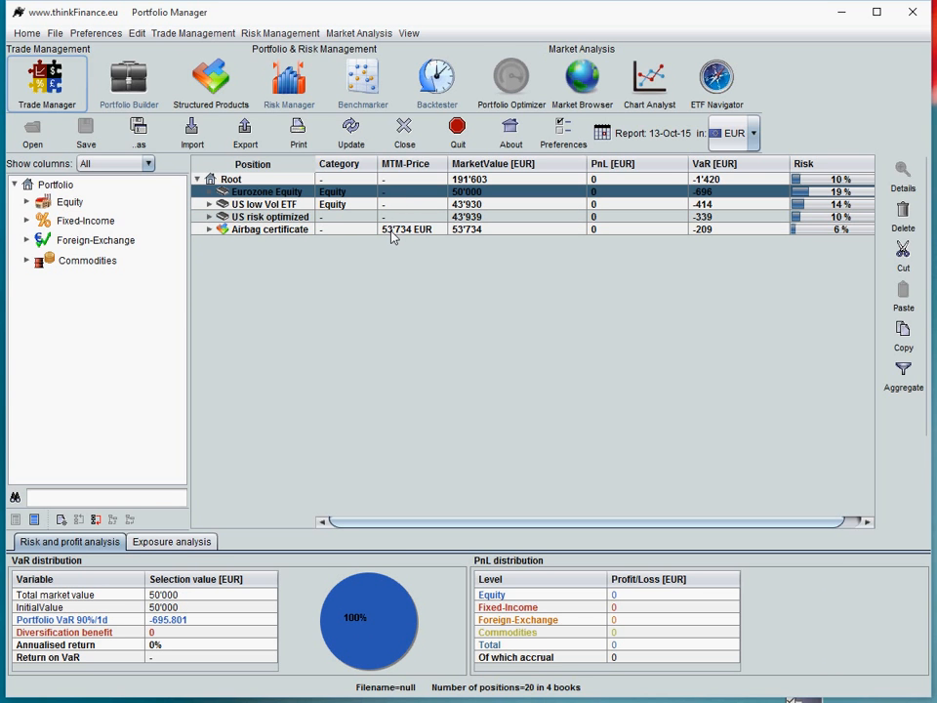
ctrl+click(390, 230)
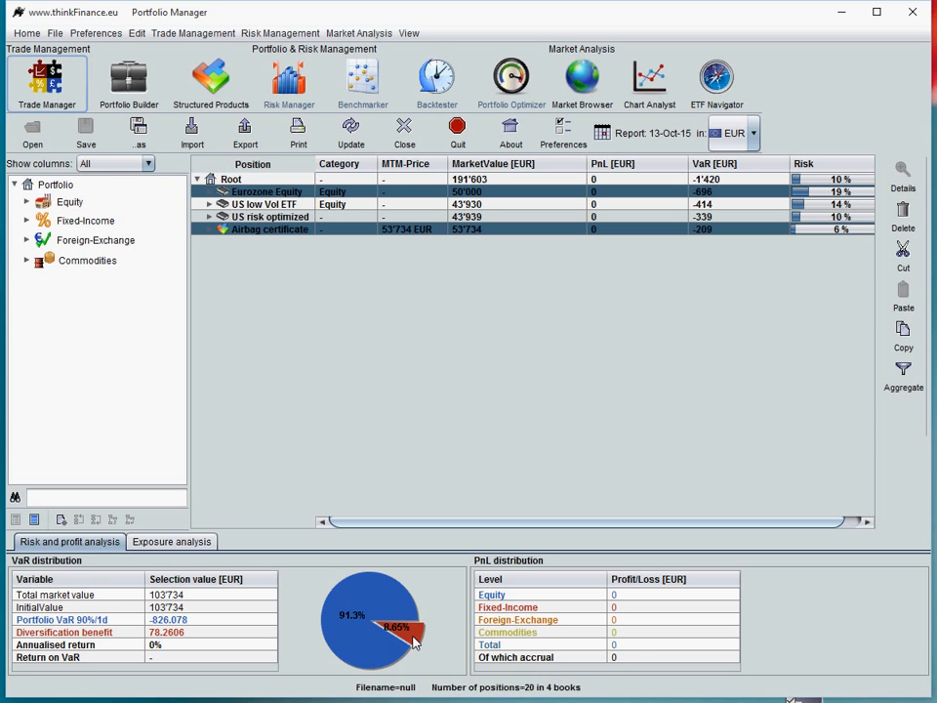
click(424, 229)
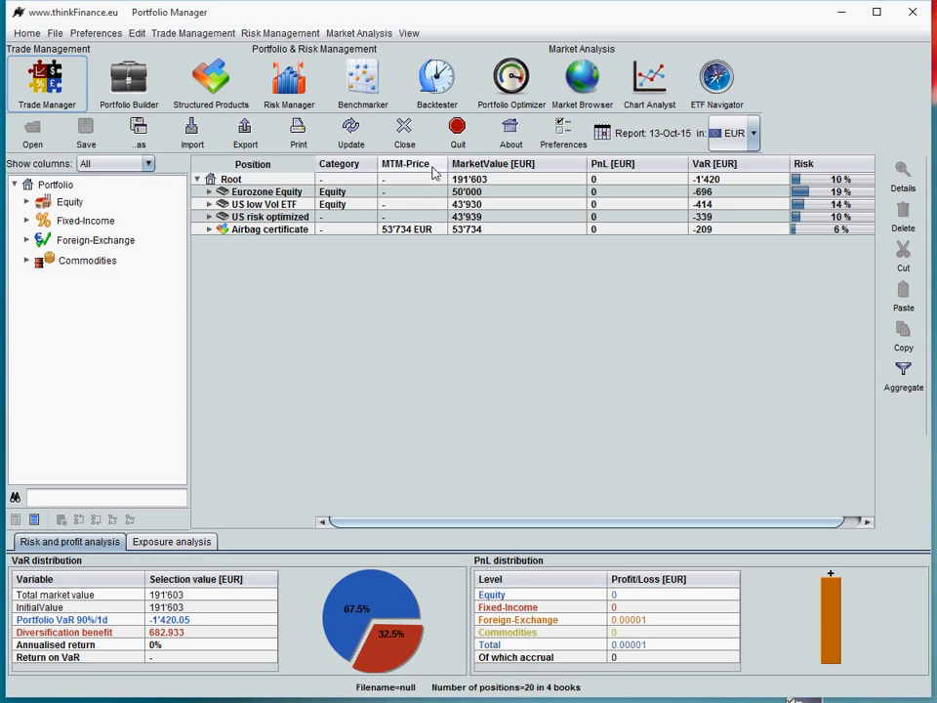
- Backtest the portfolio against Euro_Stoxx_50 and compare the individual books' rescaled historical performance and risk-return positions
click(436, 84)
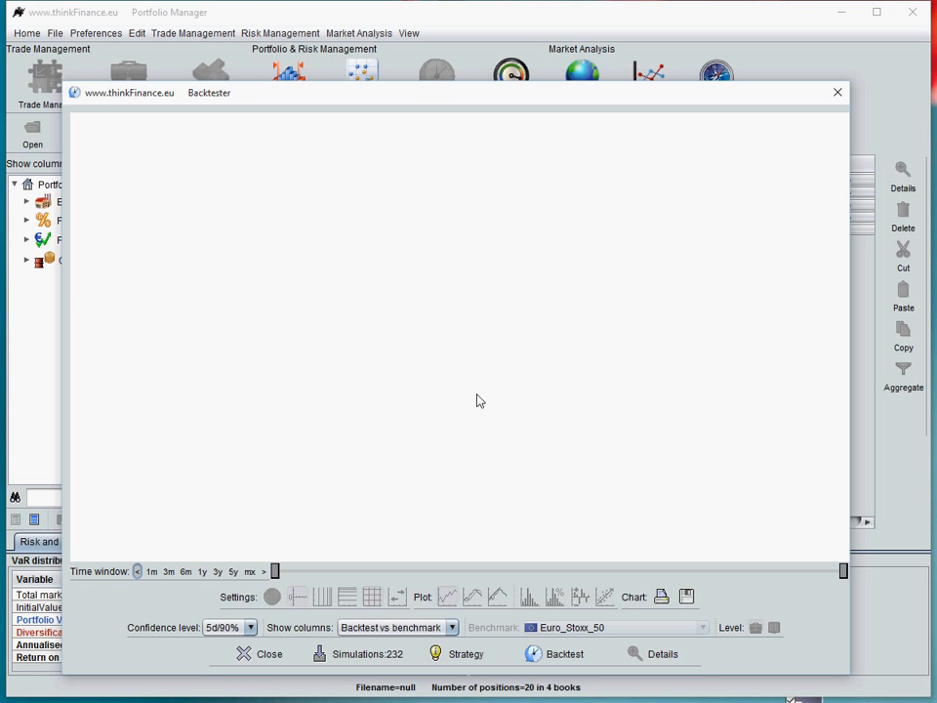
click(563, 657)
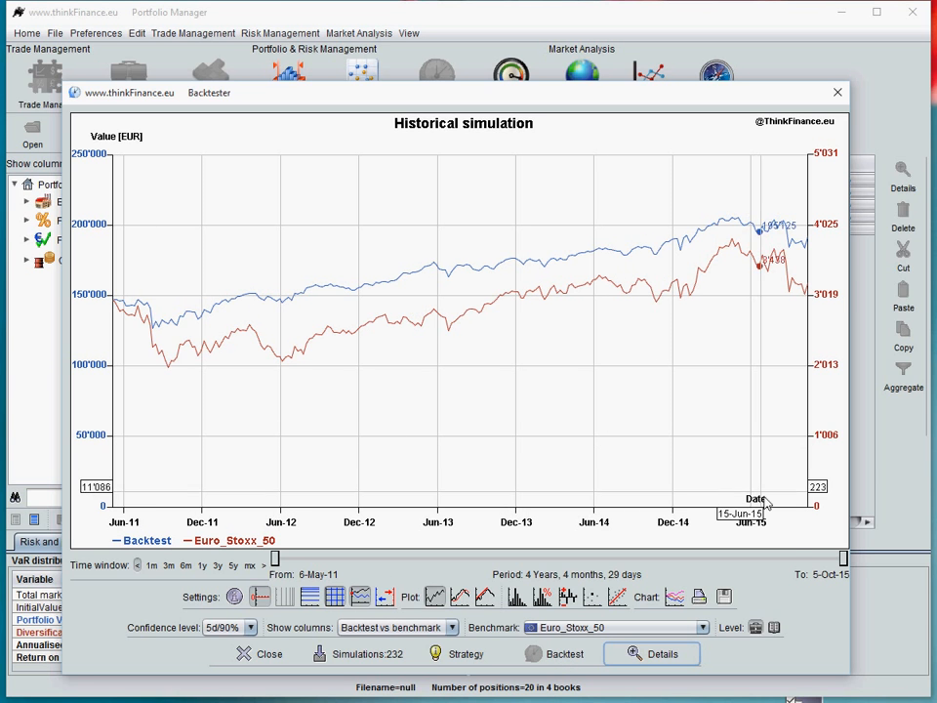
click(775, 632)
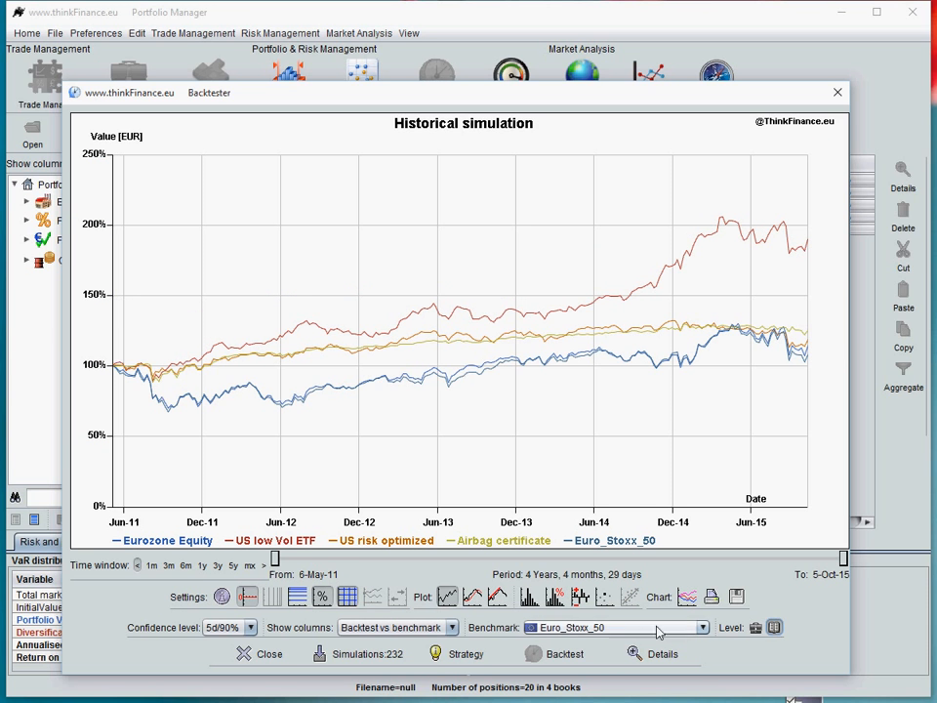
click(248, 596)
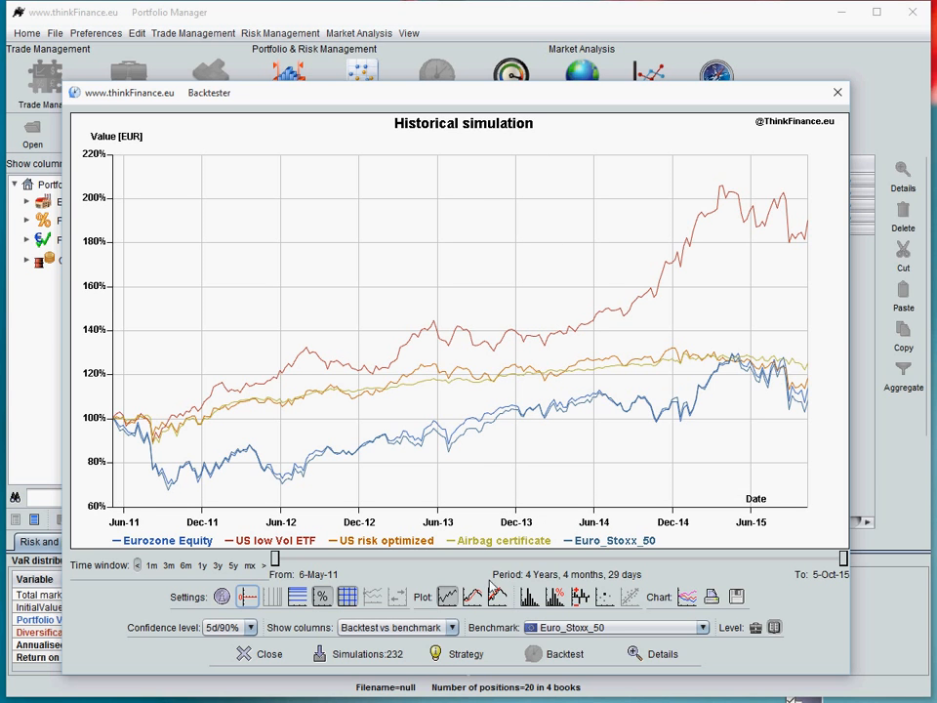
click(605, 597)
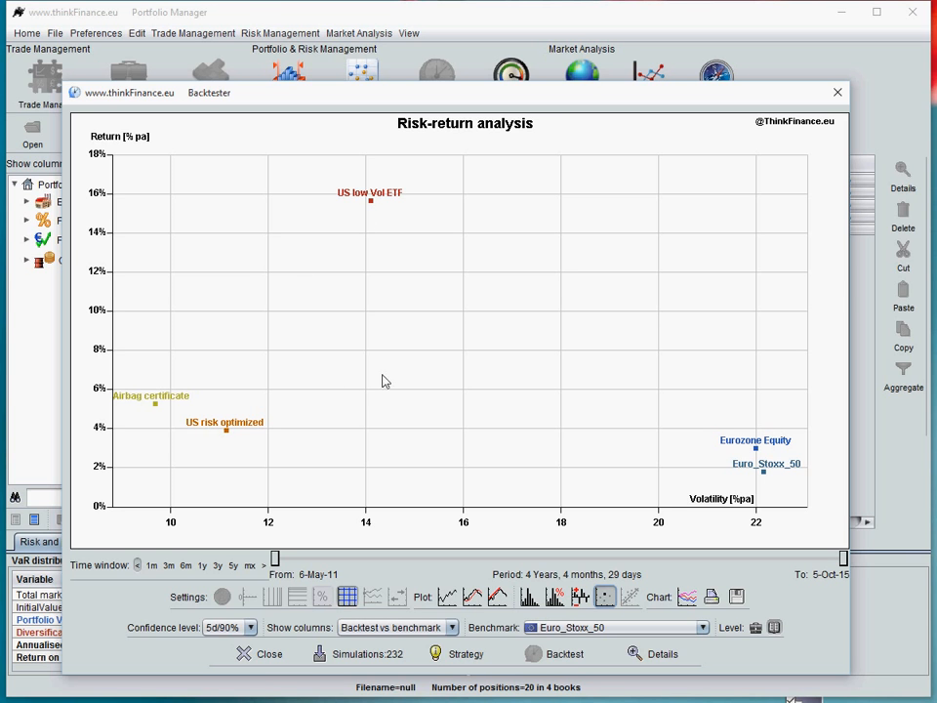
click(837, 94)
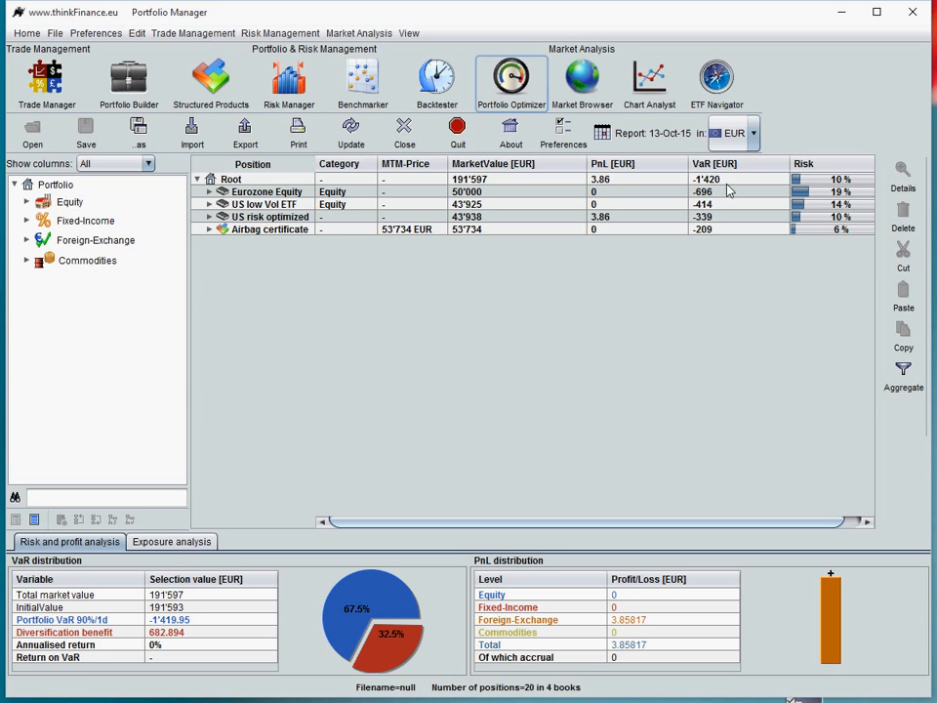
- Set the portfolio report currency to GBP
click(751, 139)
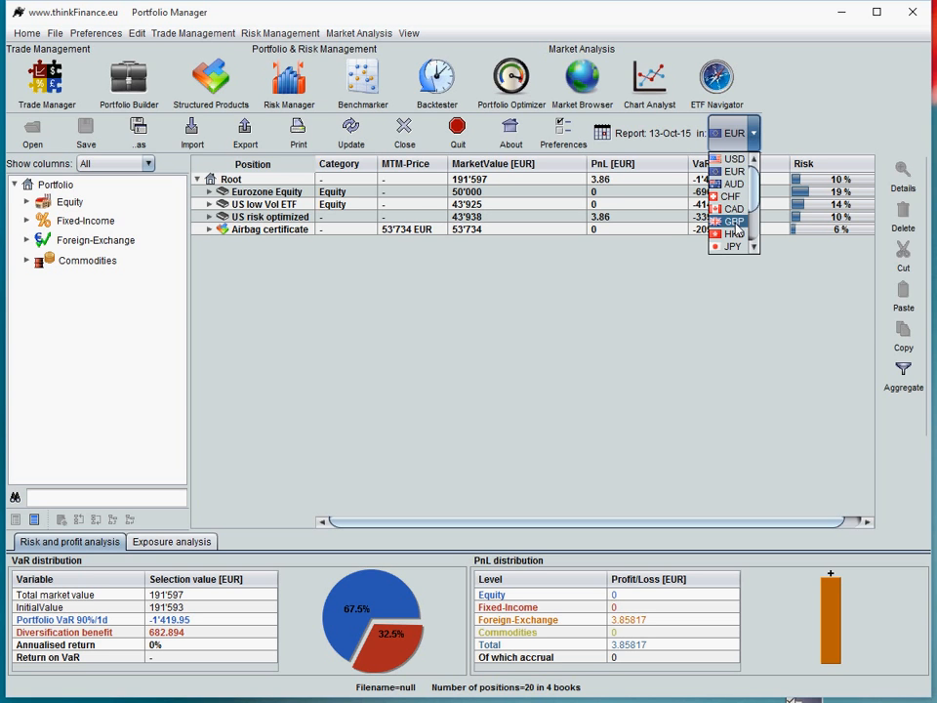
click(734, 221)
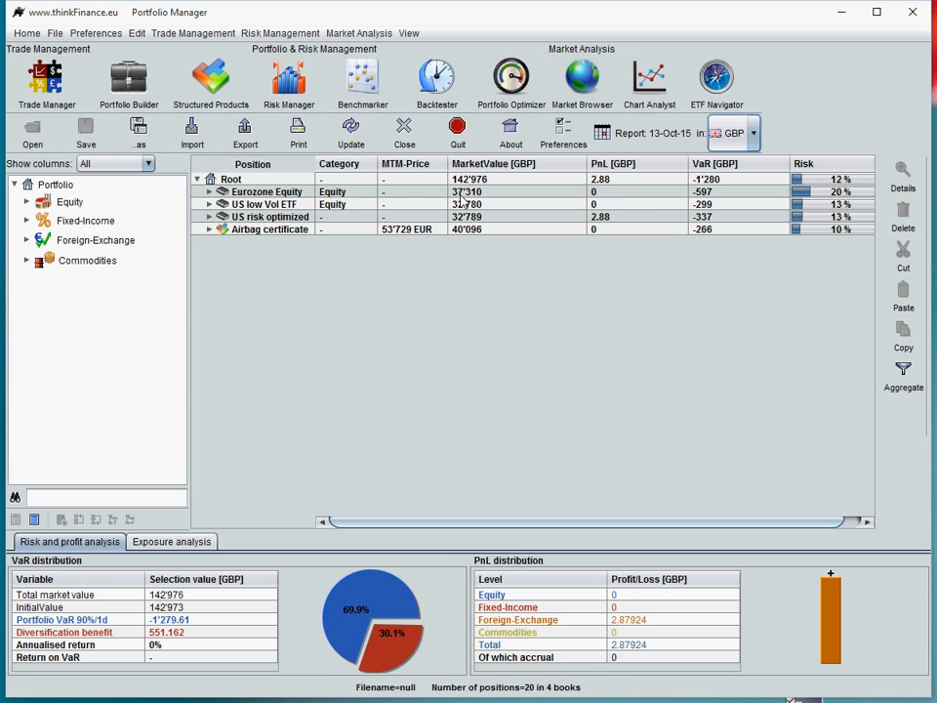